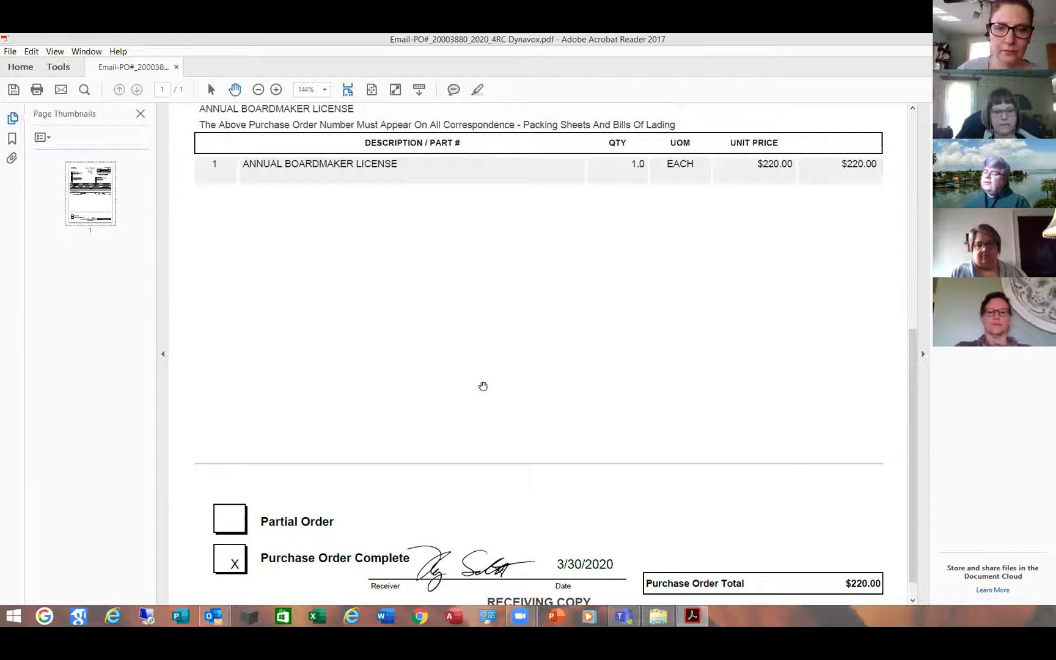
# Drag the purchase order to show its top section and bring up the Fill & Sign tools.
pyautogui.moveTo(477, 355); pyautogui.dragTo(470, 459)
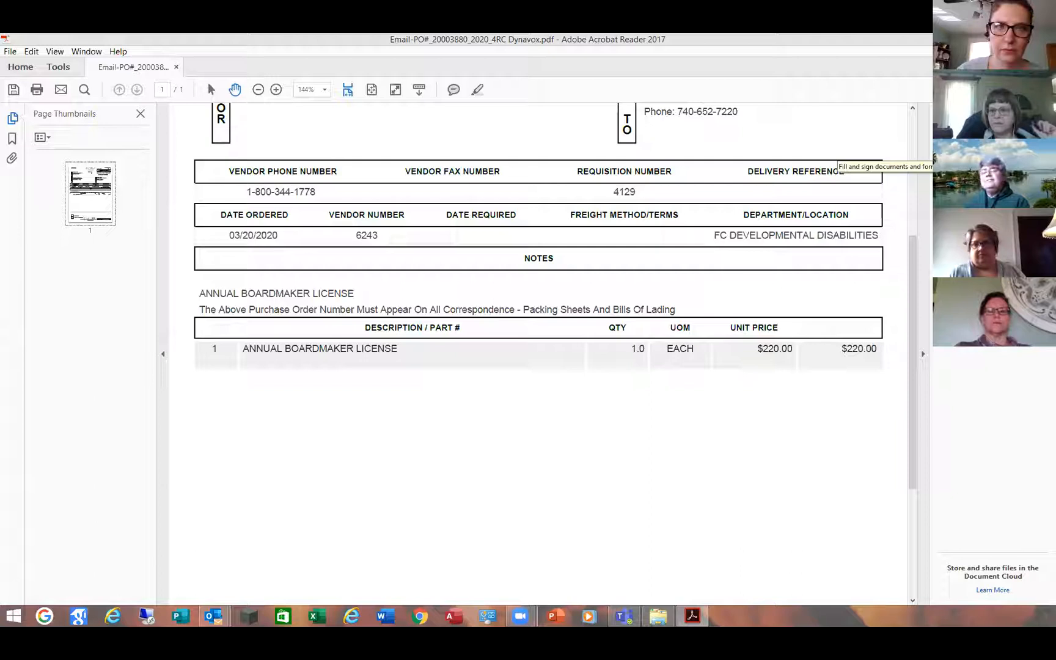
pyautogui.click(977, 152)
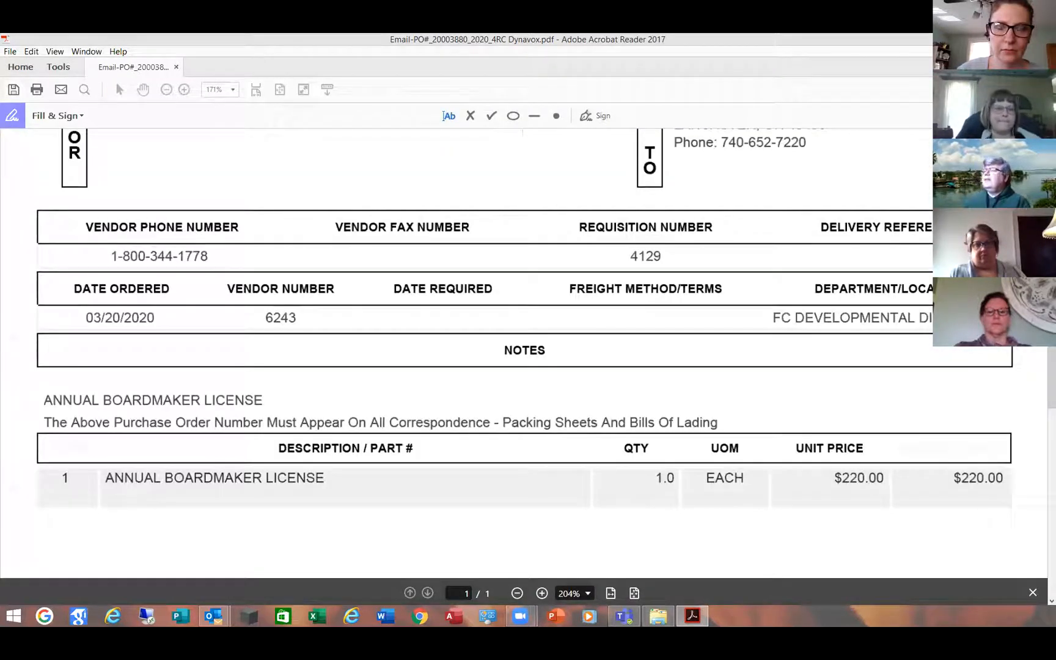
# Check the line items, then open the Sign dropdown in the Fill & Sign toolbar.
pyautogui.scroll(-3, 543, 382)
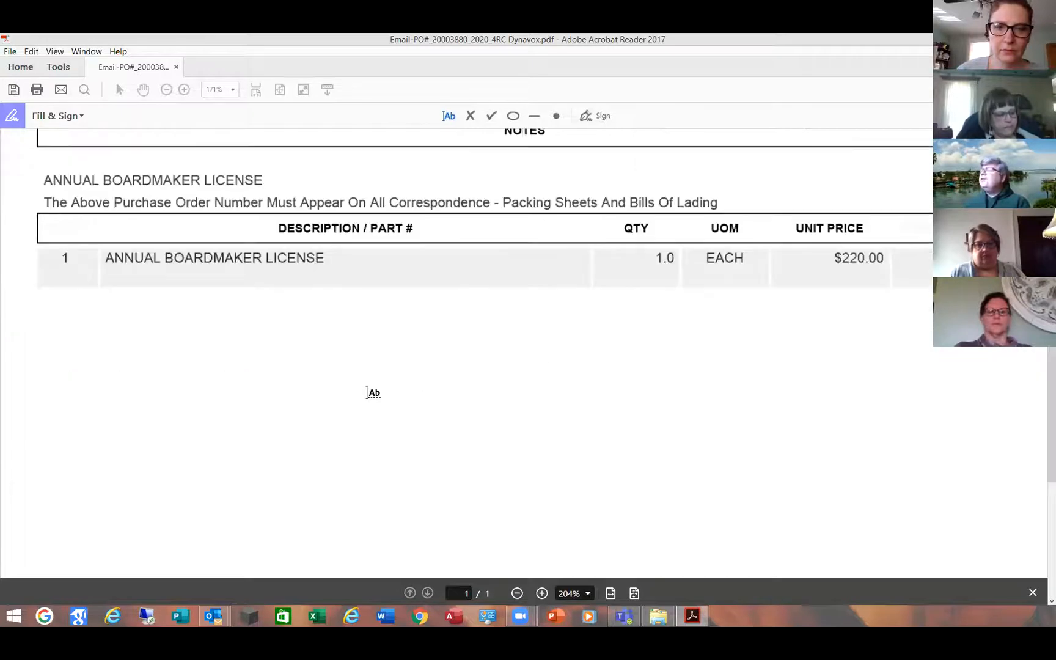
pyautogui.scroll(1, 366, 393)
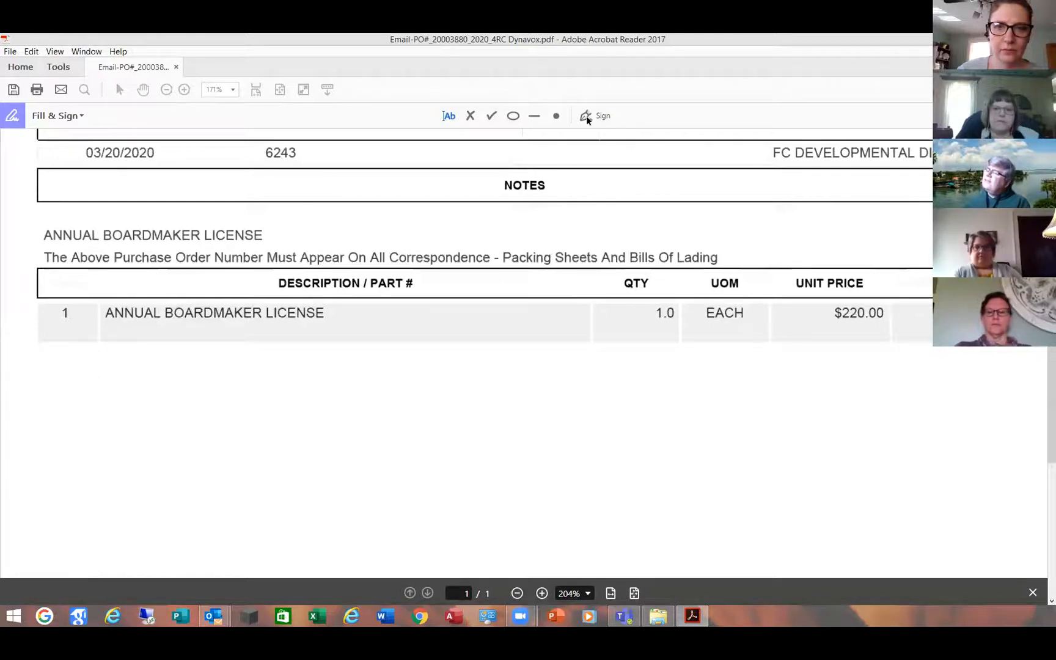
pyautogui.click(603, 115)
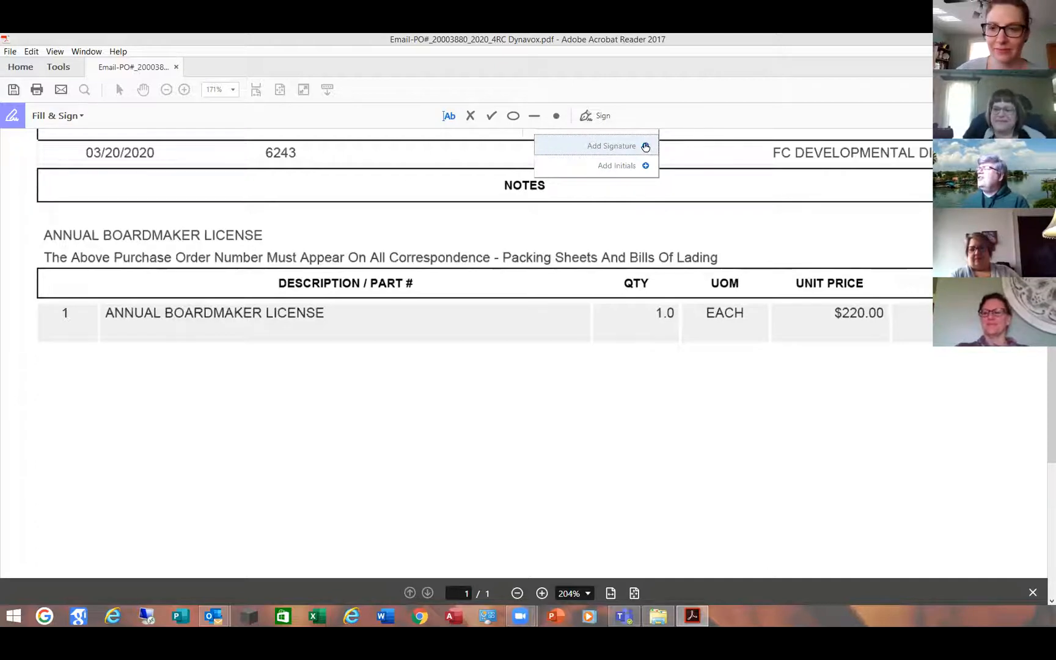
# Start a new signature, type the signer's name, then erase it.
pyautogui.click(646, 146)
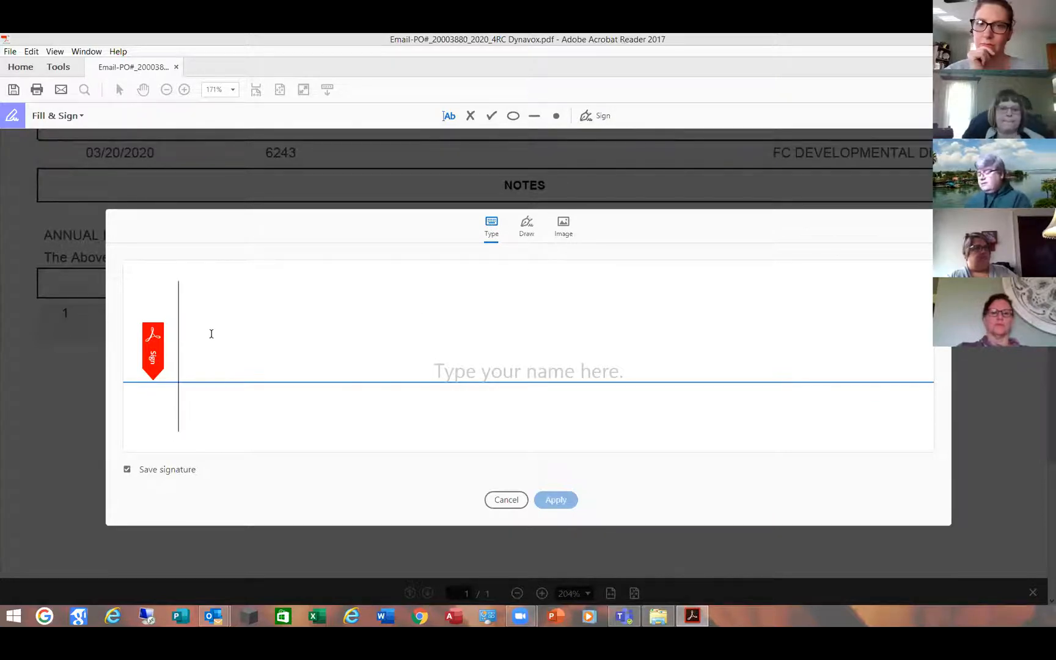
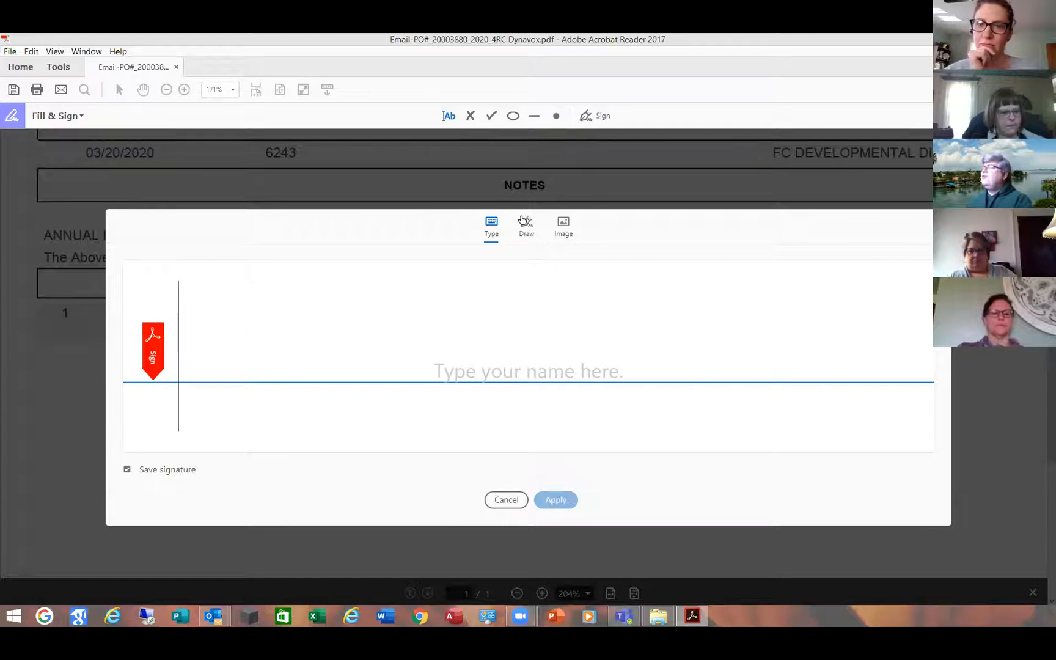
# Draw a freehand signature, clear it, and switch to the Image option.
pyautogui.click(526, 228)
pyautogui.moveTo(213, 316)
pyautogui.mouseDown()
pyautogui.moveTo(219, 341)
pyautogui.moveTo(323, 368)
pyautogui.moveTo(321, 415)
pyautogui.moveTo(408, 383)
pyautogui.mouseUp()
pyautogui.moveTo(517, 315)
pyautogui.mouseDown()
pyautogui.moveTo(556, 396)
pyautogui.moveTo(635, 367)
pyautogui.moveTo(685, 383)
pyautogui.moveTo(826, 322)
pyautogui.moveTo(845, 363)
pyautogui.mouseUp()
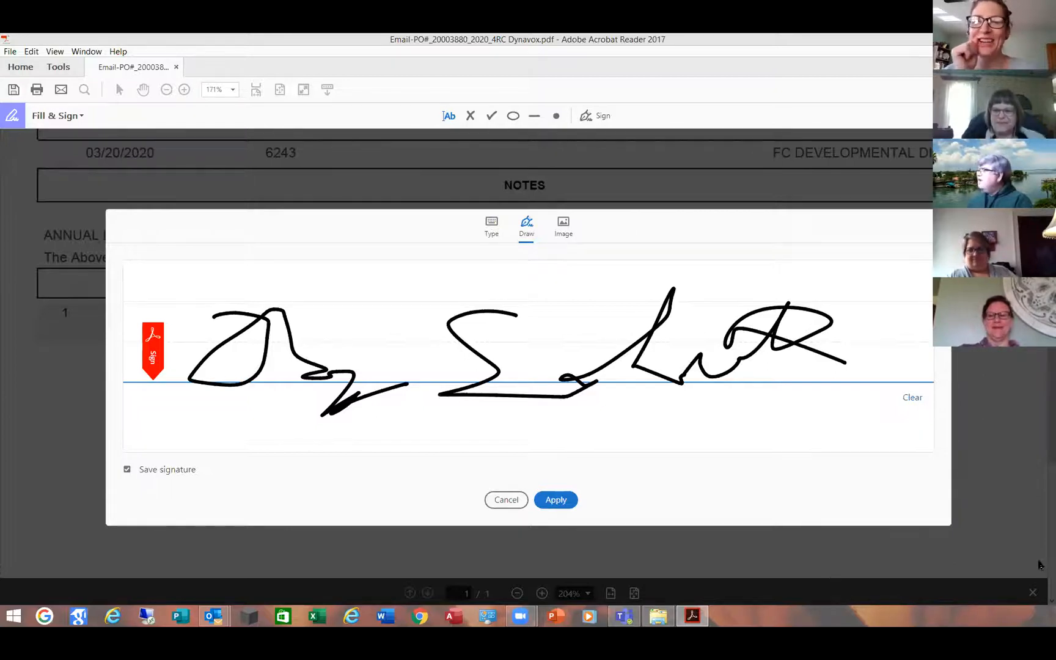
pyautogui.click(912, 398)
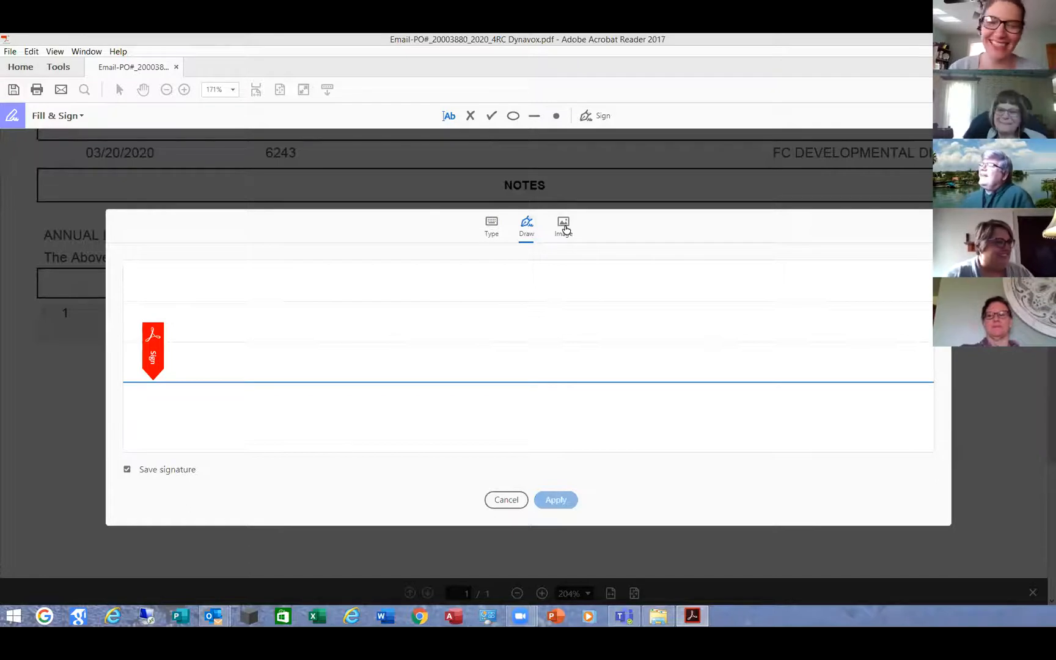
pyautogui.click(565, 229)
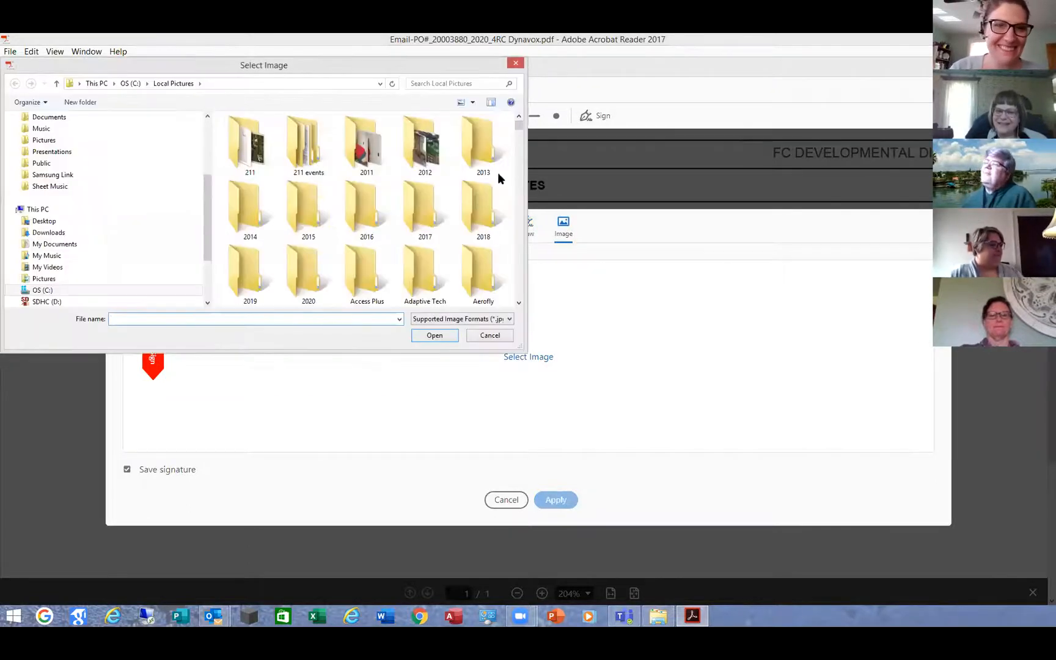
# Choose Signature.png from Local Pictures and apply it as the signature.
pyautogui.moveTo(518, 127); pyautogui.dragTo(523, 281)
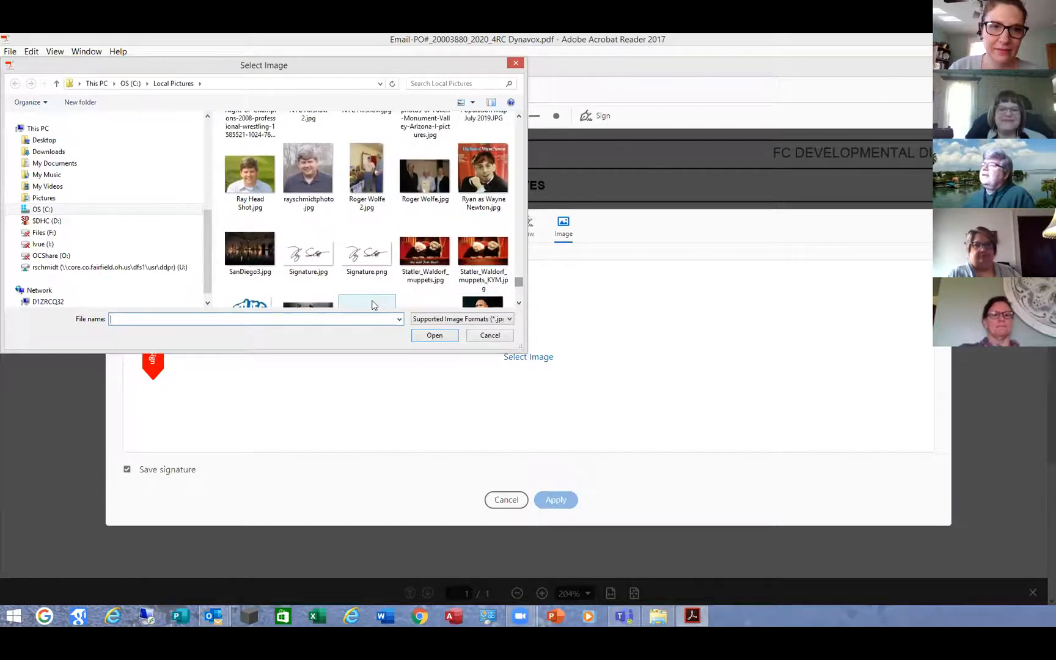
pyautogui.doubleClick(367, 257)
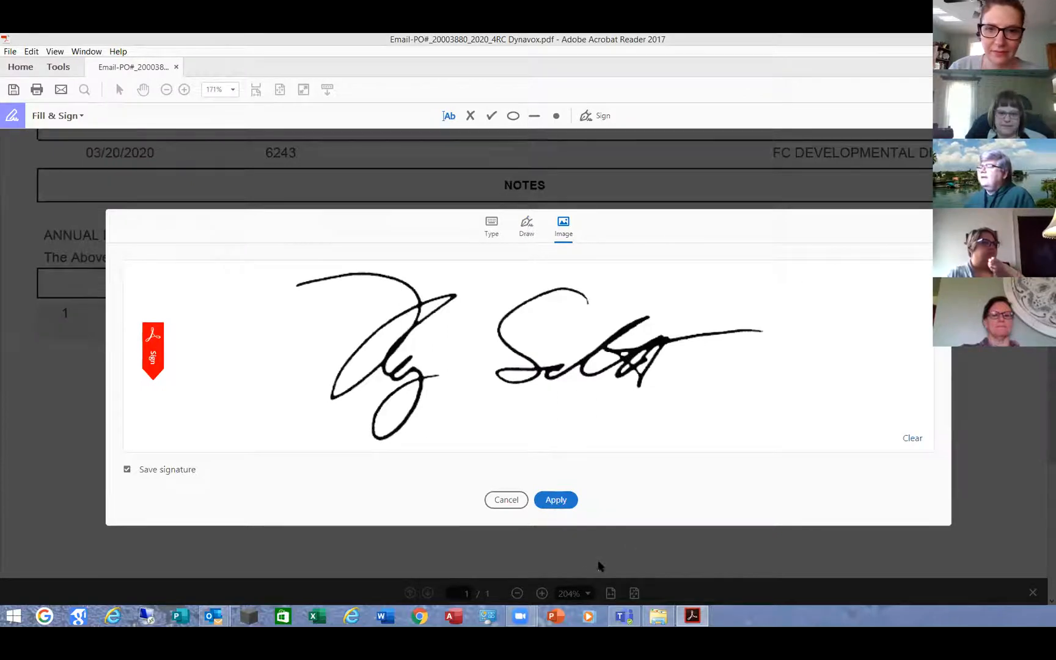
pyautogui.click(556, 500)
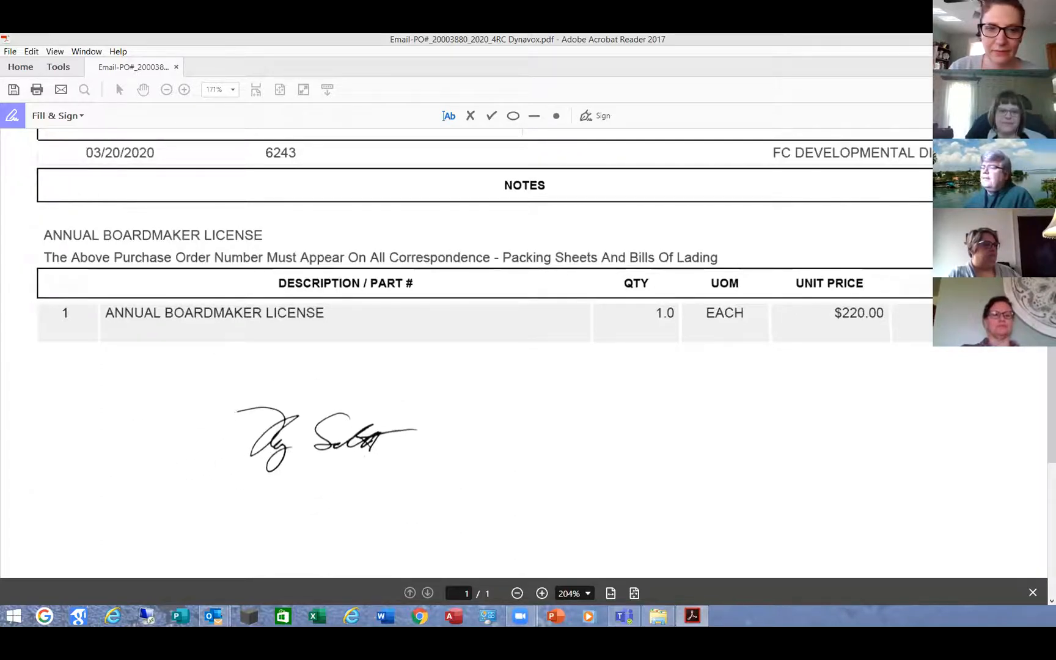
# Place and enlarge the signature, then delete it from the page and from saved signatures.
pyautogui.click(269, 474)
pyautogui.moveTo(424, 480)
pyautogui.mouseDown()
pyautogui.moveTo(603, 563)
pyautogui.moveTo(639, 565)
pyautogui.moveTo(511, 471)
pyautogui.moveTo(470, 454)
pyautogui.mouseUp()
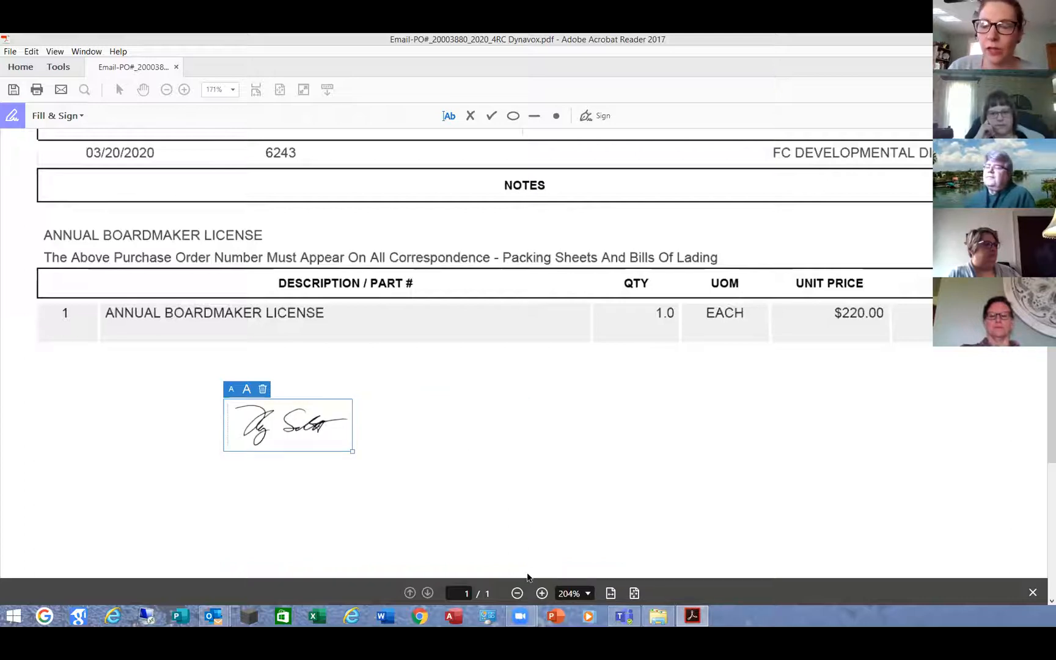
pyautogui.click(263, 390)
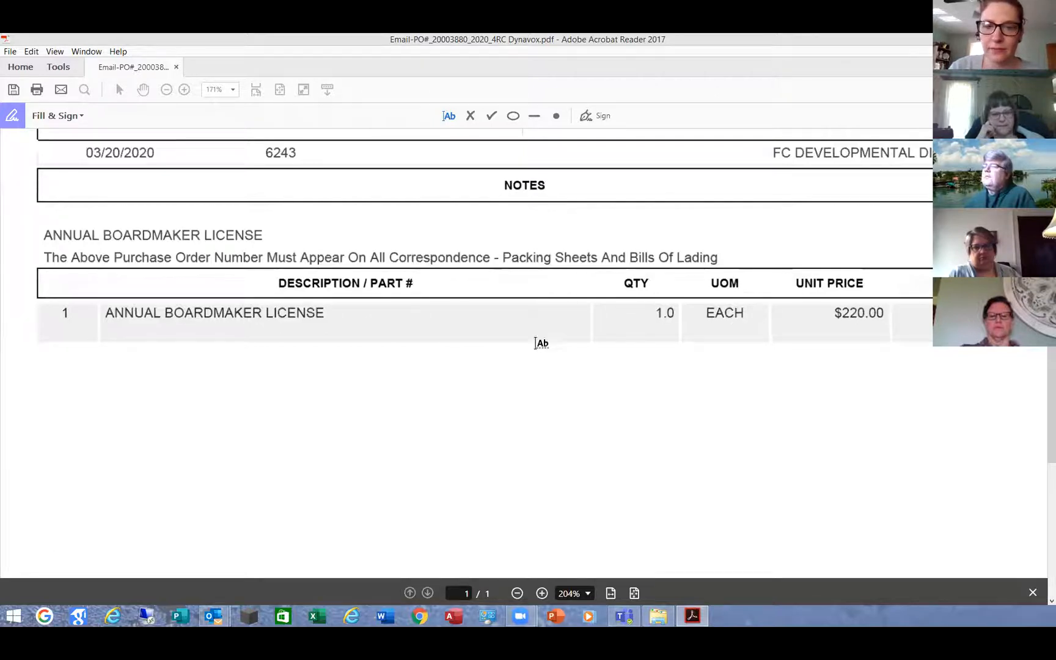
pyautogui.click(602, 120)
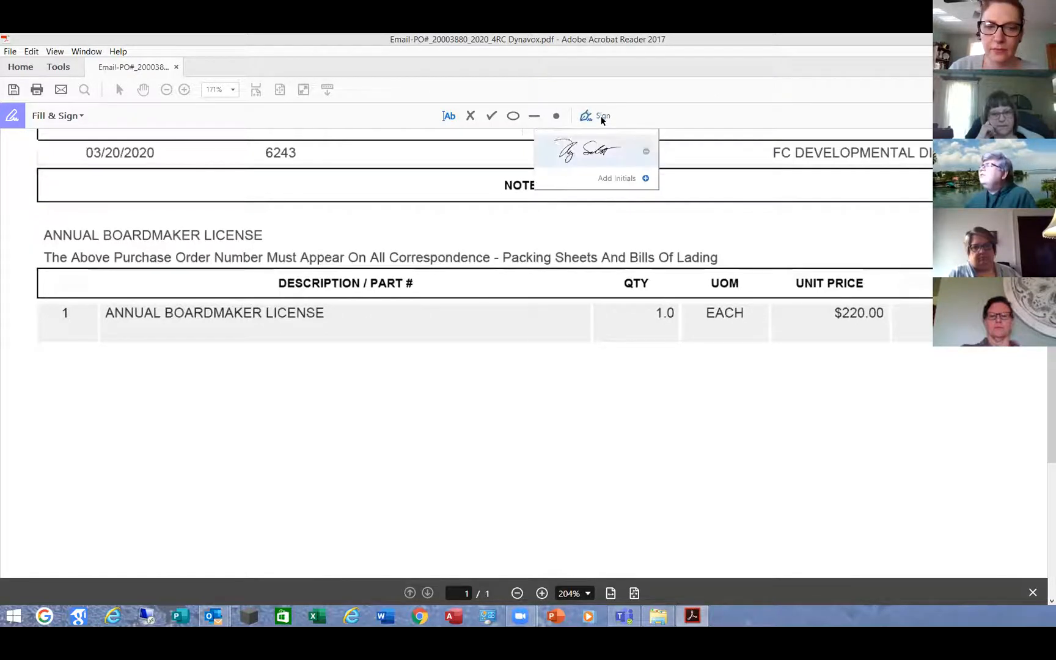
pyautogui.click(646, 157)
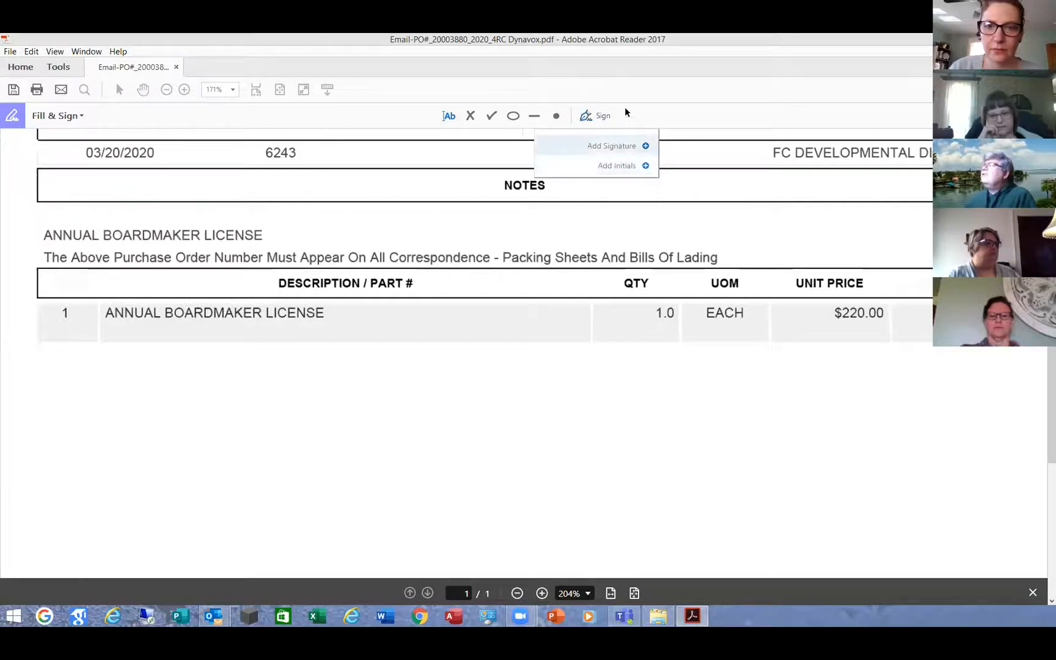
# Create a signature from the other signature PNG and place it below the line items.
pyautogui.click(646, 147)
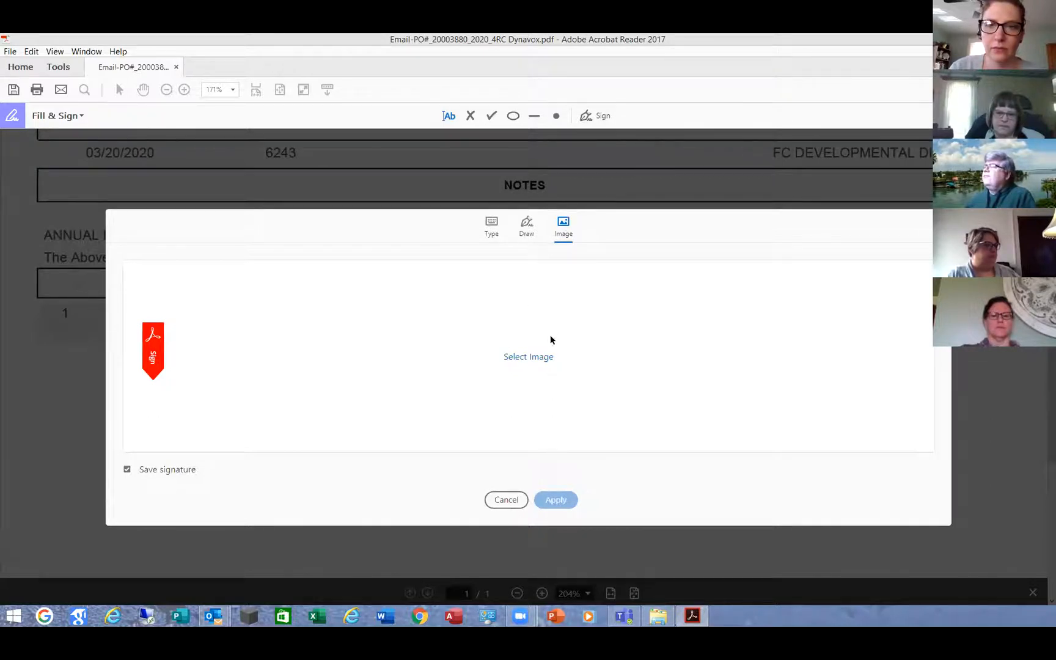
pyautogui.click(543, 358)
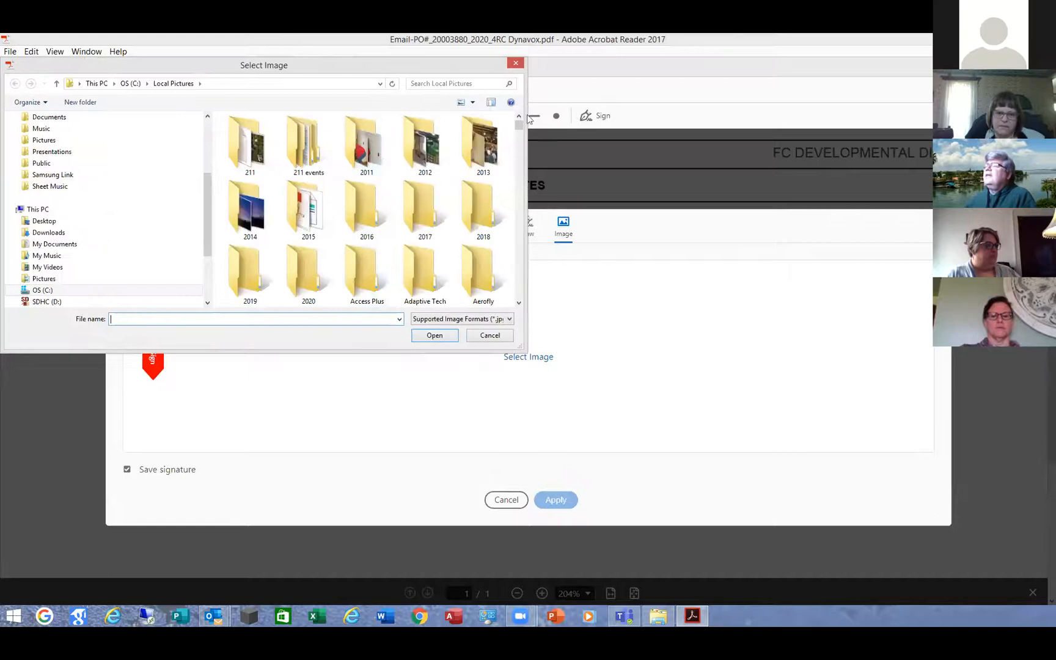
pyautogui.moveTo(521, 124); pyautogui.dragTo(527, 265)
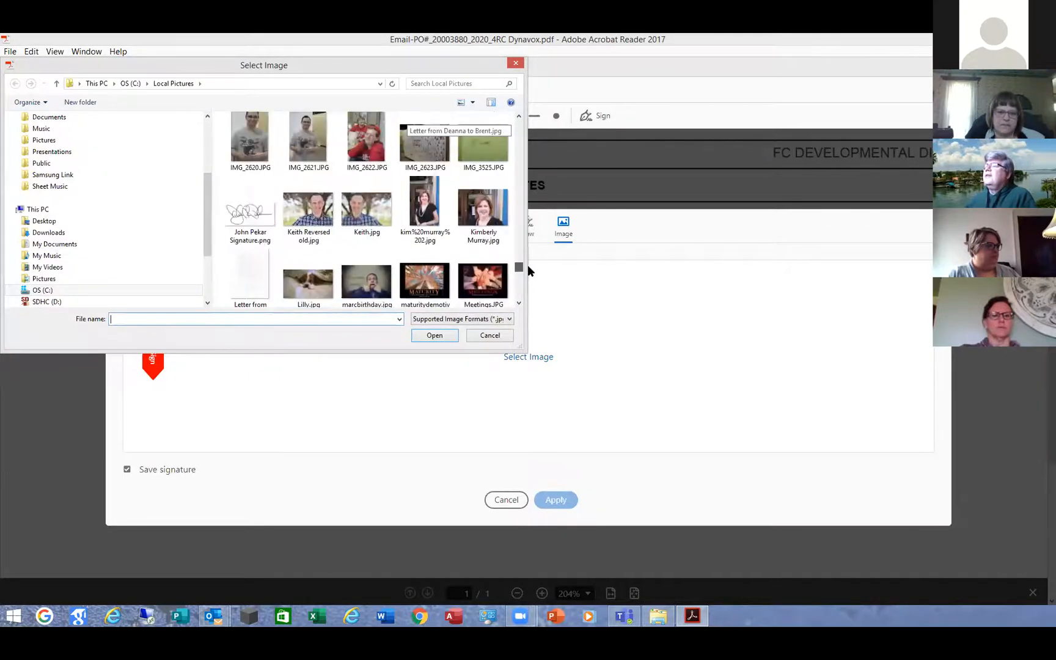
pyautogui.doubleClick(250, 214)
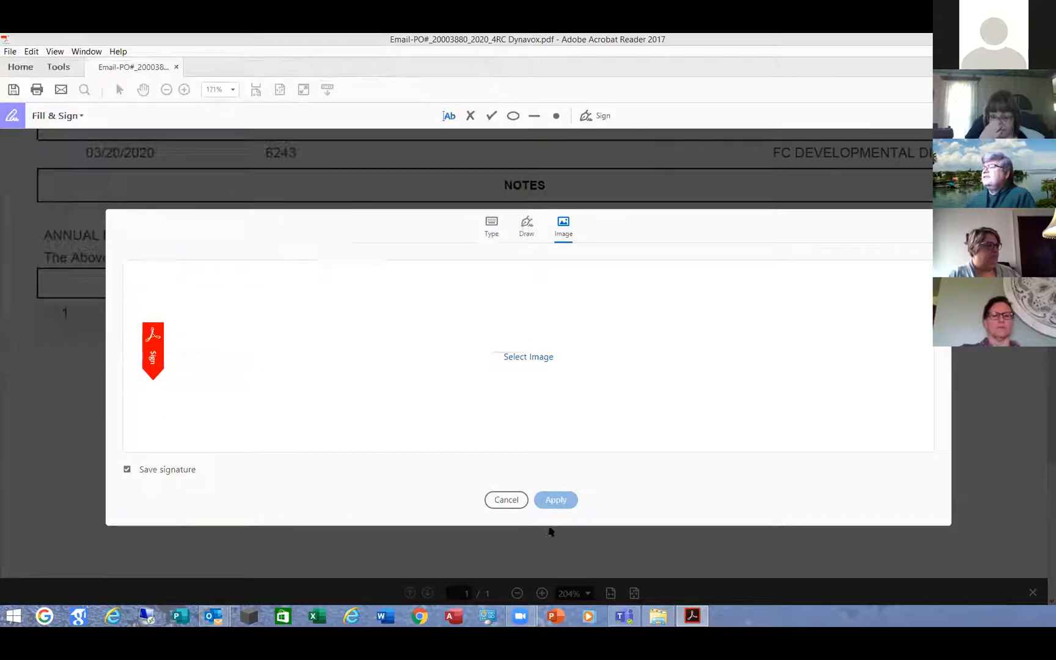
pyautogui.click(561, 500)
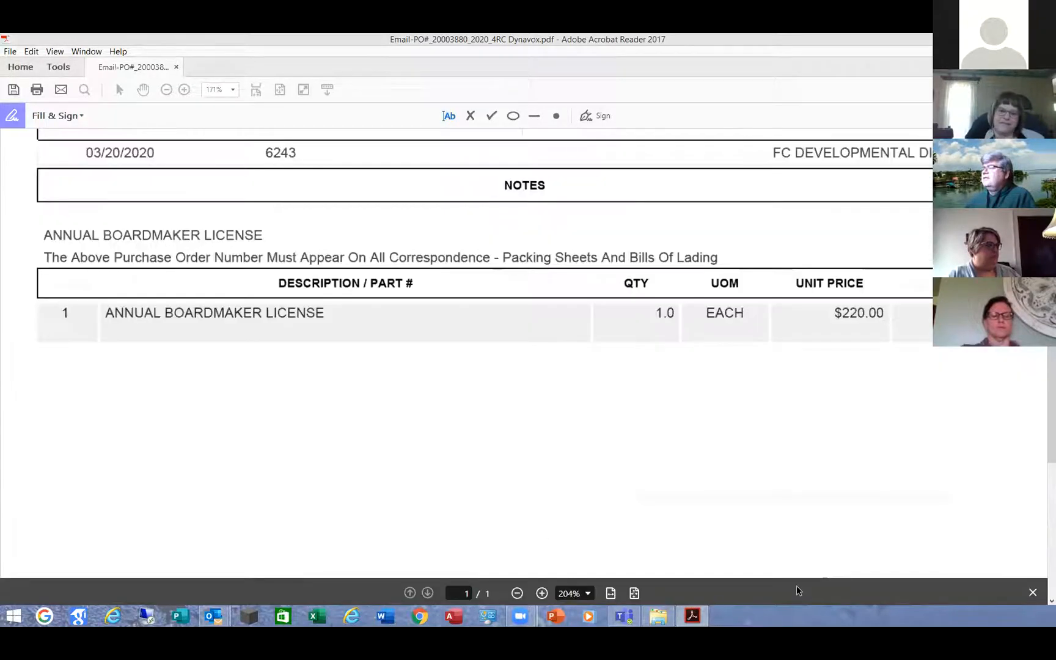
pyautogui.click(313, 431)
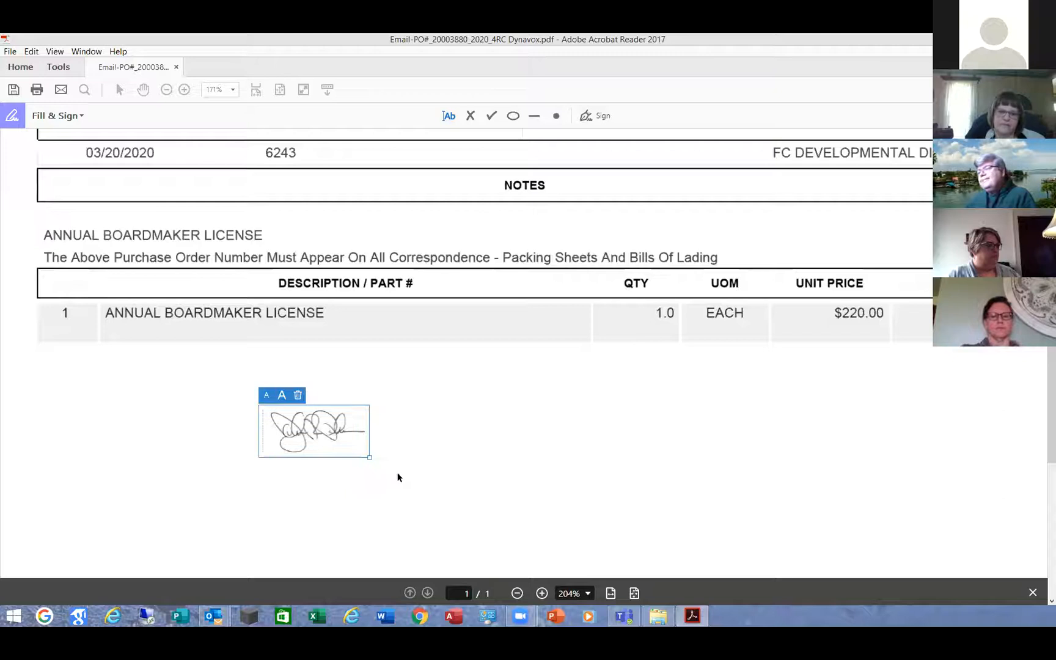
# Enlarge the signature and type the note '4/3/2020 - OK to pay' beneath it.
pyautogui.moveTo(369, 460)
pyautogui.mouseDown()
pyautogui.moveTo(478, 524)
pyautogui.moveTo(507, 523)
pyautogui.mouseUp()
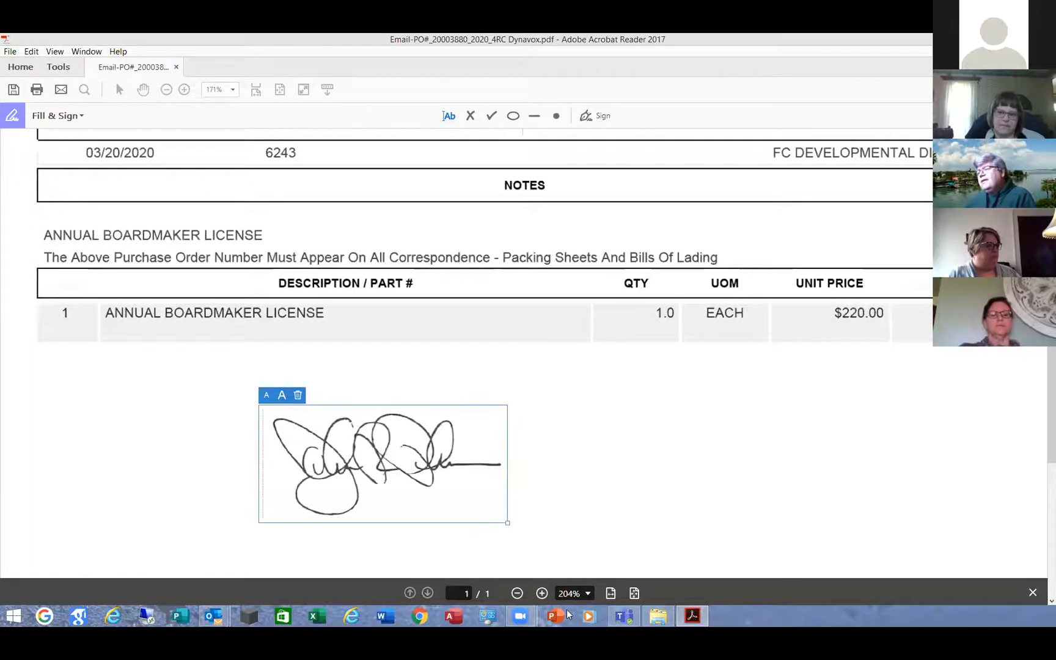
pyautogui.click(566, 474)
pyautogui.scroll(2, 520, 499)
pyautogui.scroll(-5, 511, 498)
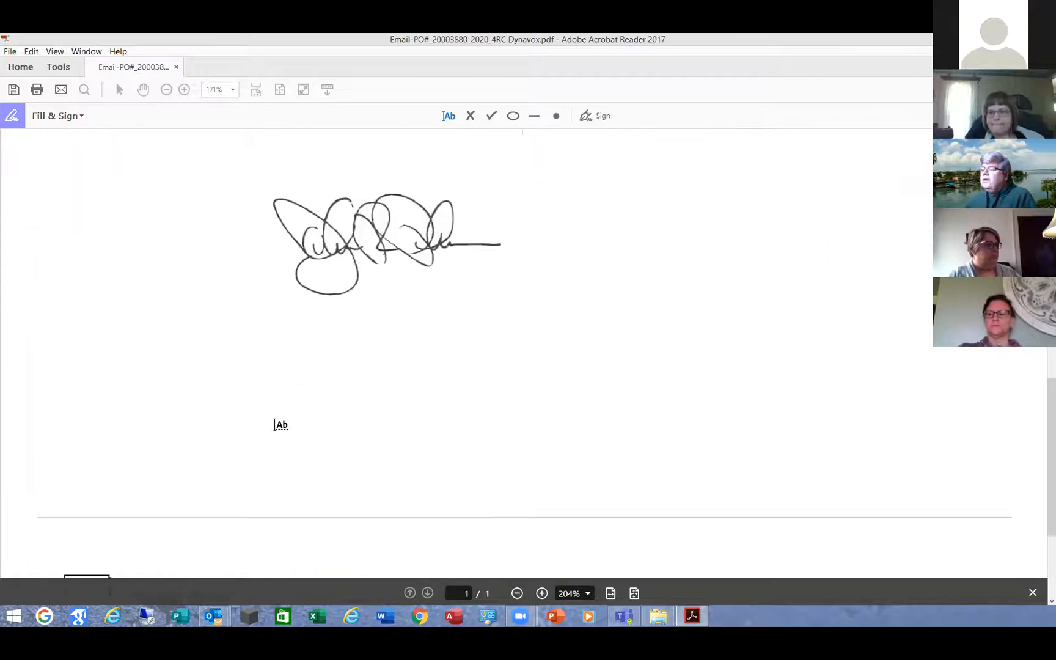
pyautogui.click(274, 329)
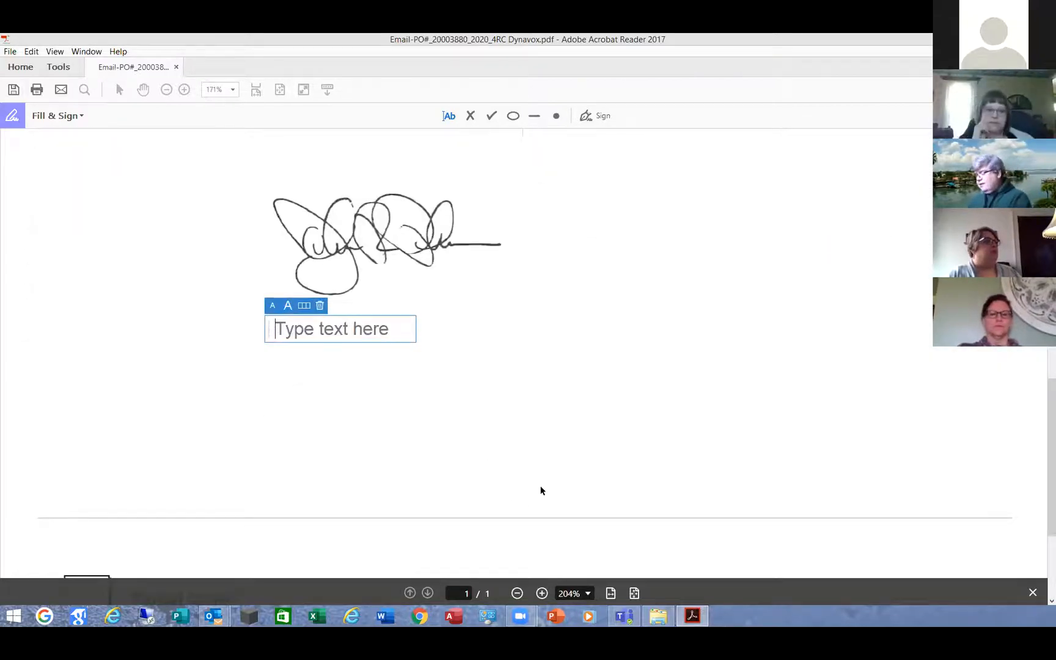
pyautogui.write('4/3/2020')
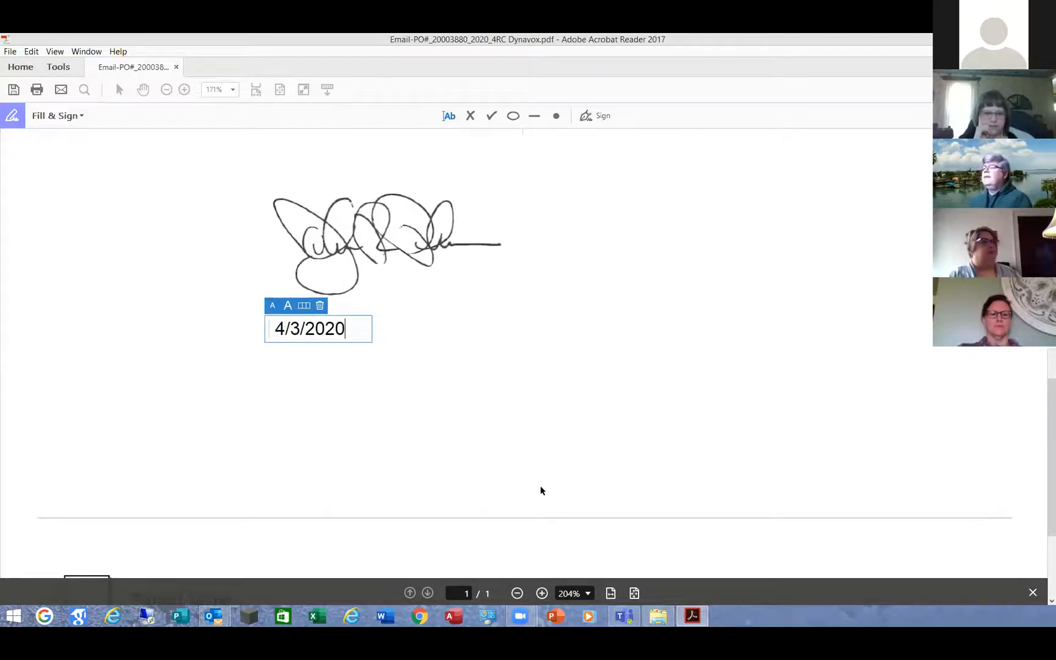
pyautogui.write(' - OK to pay')
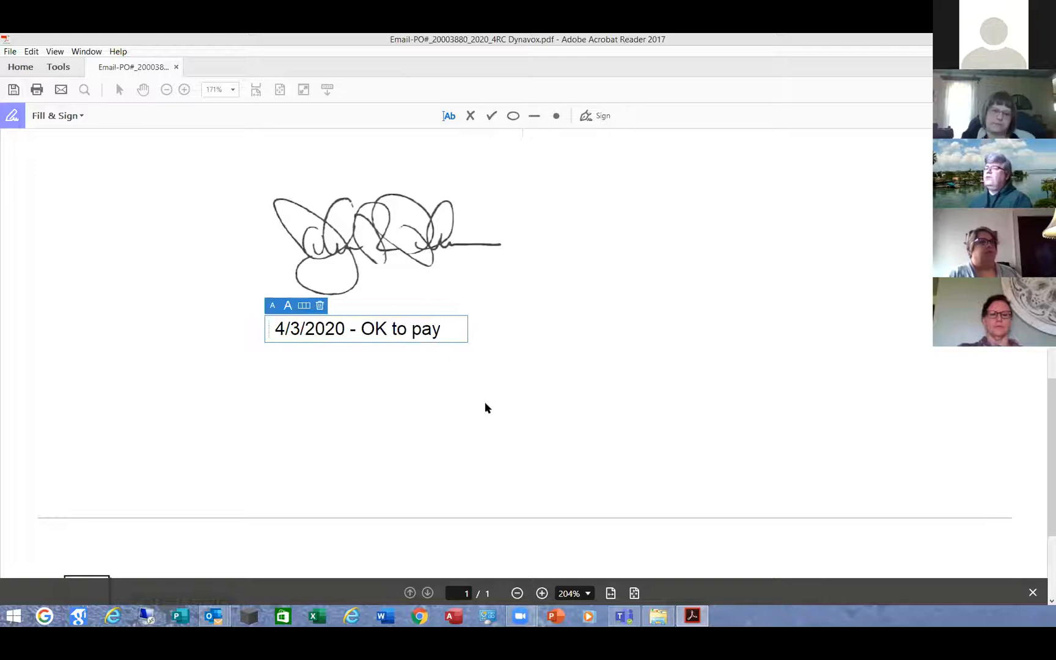
pyautogui.click(456, 363)
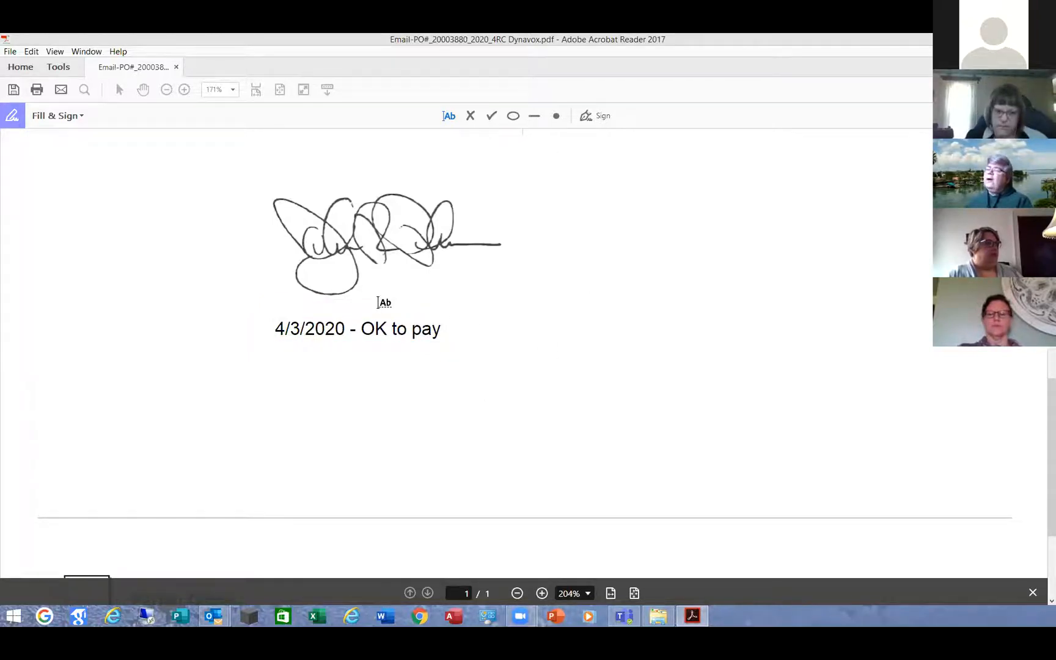
# Delete the '4/3/2020 - OK to pay' note, then delete the signature image.
pyautogui.click(373, 327)
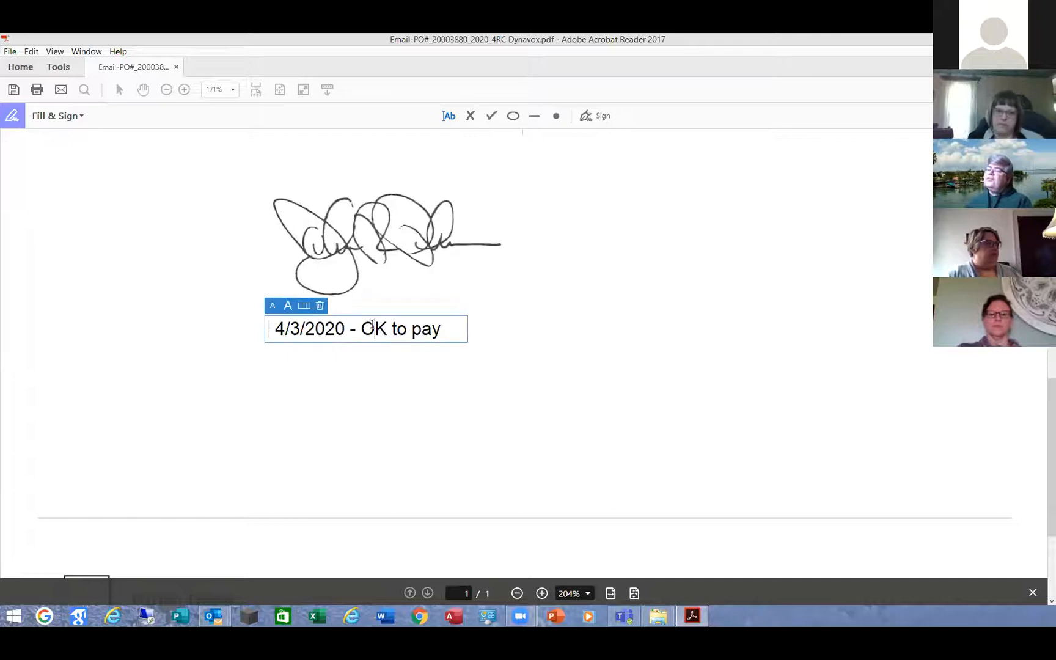
pyautogui.click(321, 306)
pyautogui.click(316, 224)
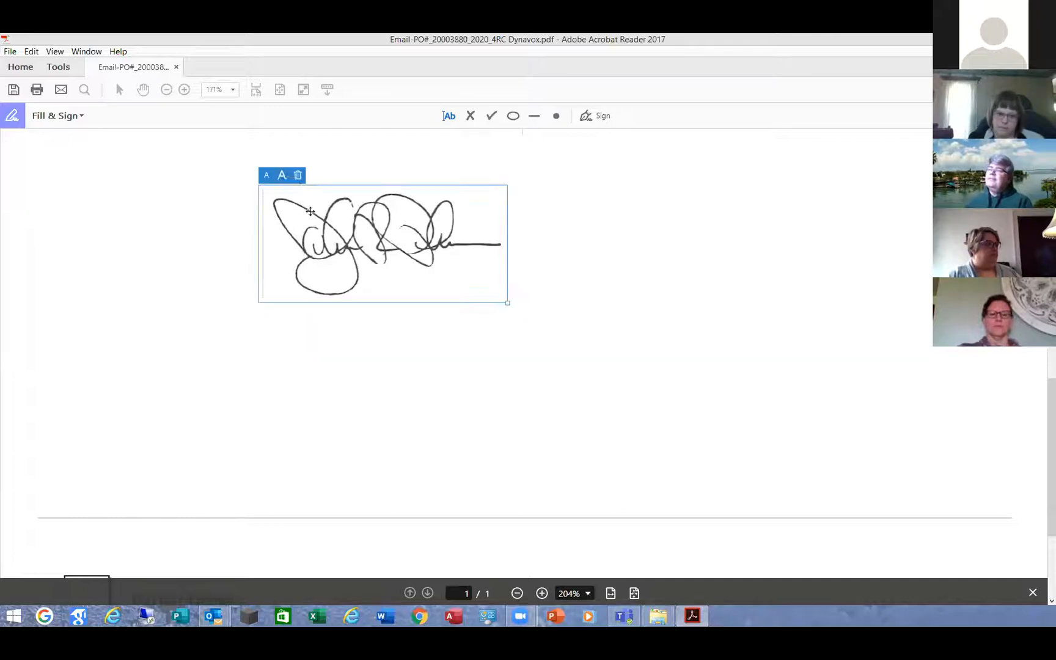
pyautogui.click(297, 176)
pyautogui.scroll(-3, 564, 453)
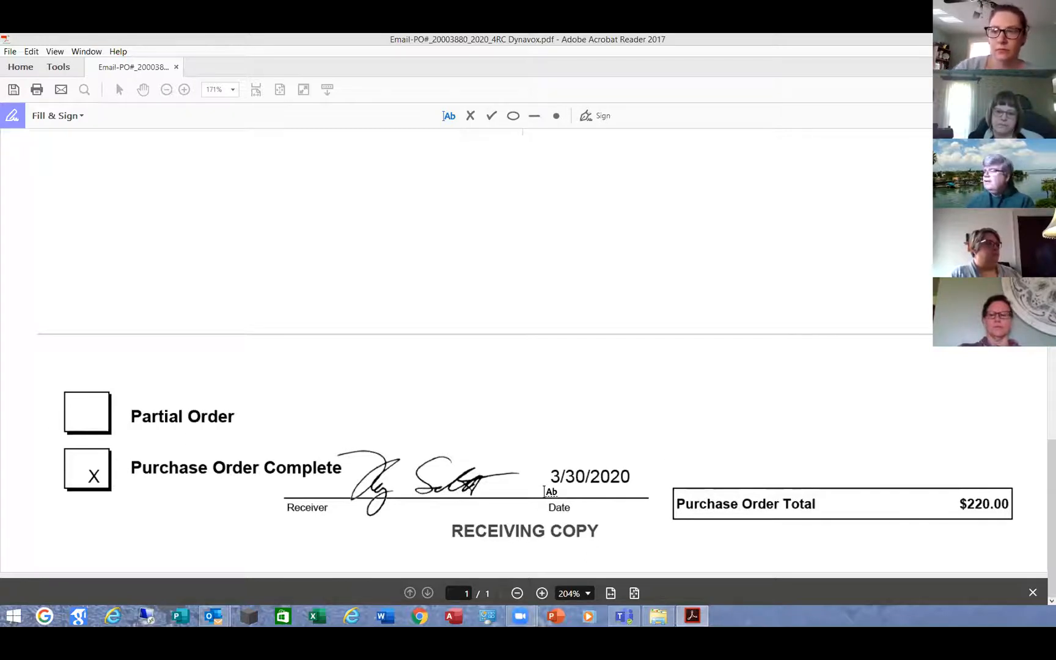
pyautogui.scroll(5, 671, 278)
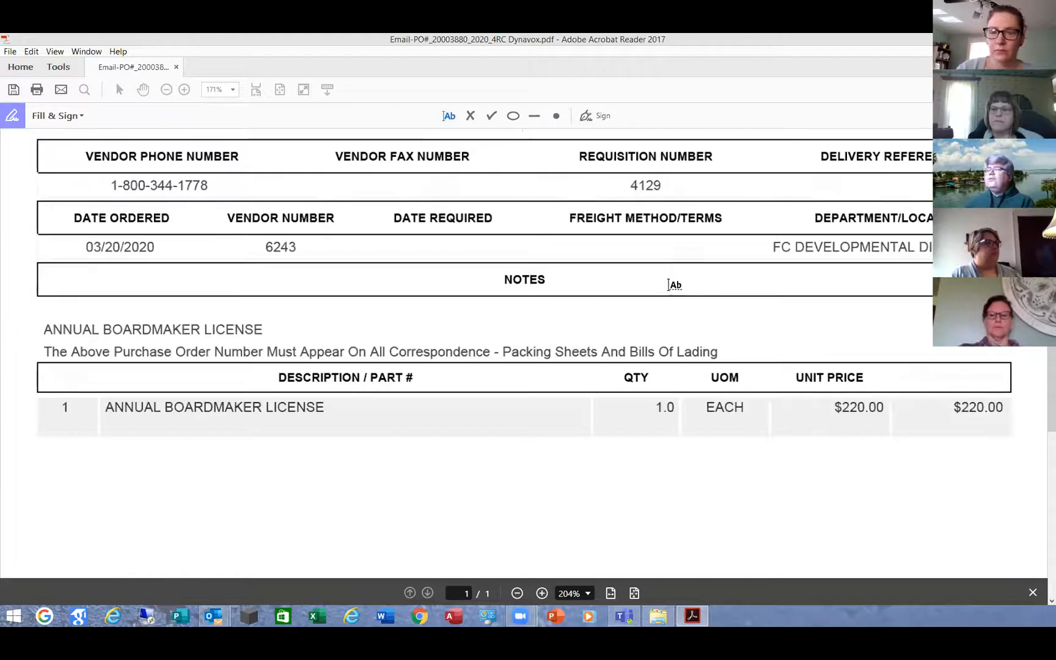
pyautogui.scroll(5, 672, 278)
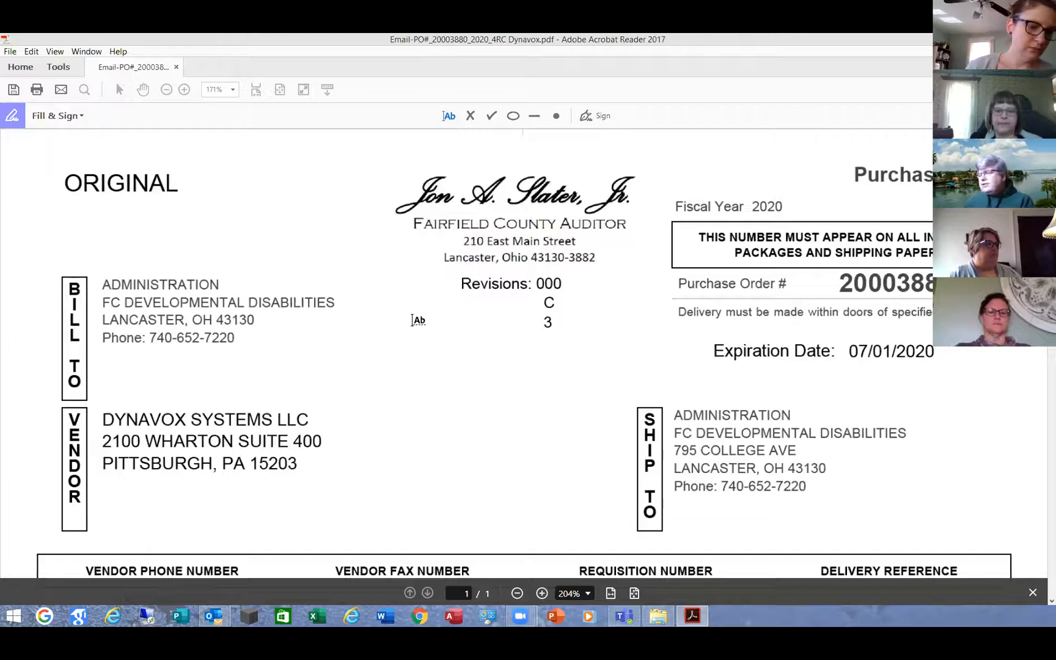
pyautogui.scroll(-5, 413, 324)
pyautogui.scroll(5, 413, 324)
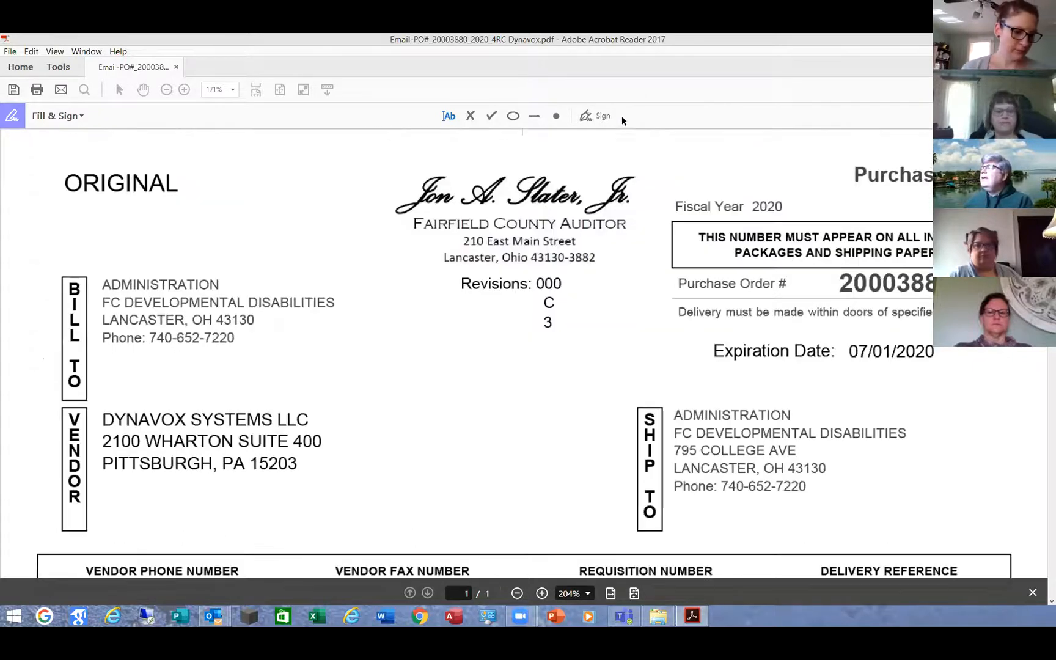
# Remove the saved signature from the Sign dropdown and dismiss the options.
pyautogui.click(602, 116)
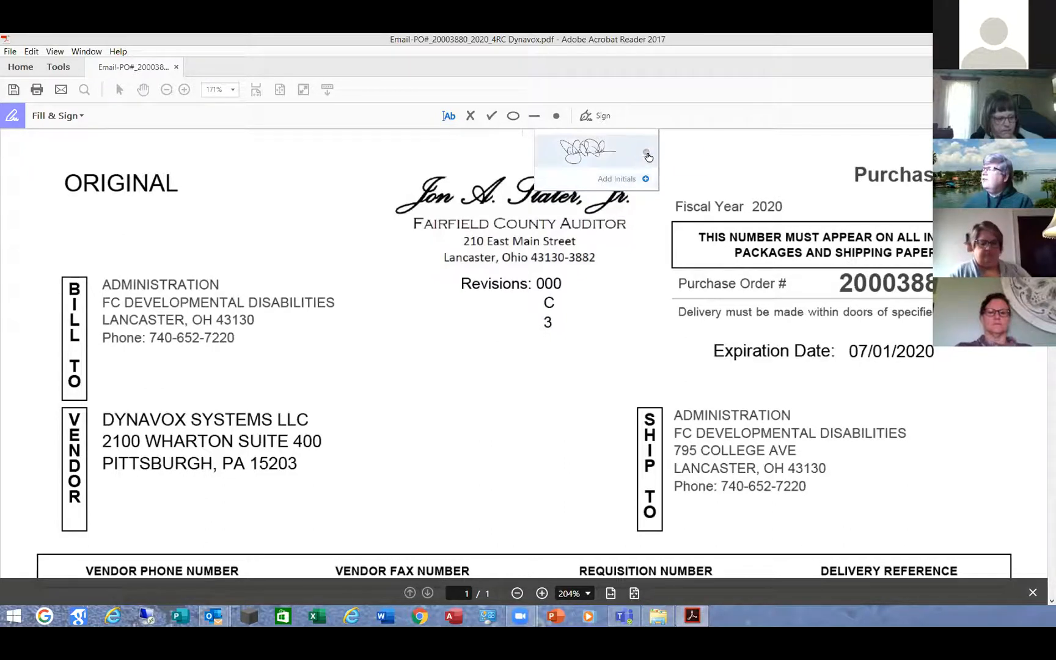
pyautogui.click(647, 154)
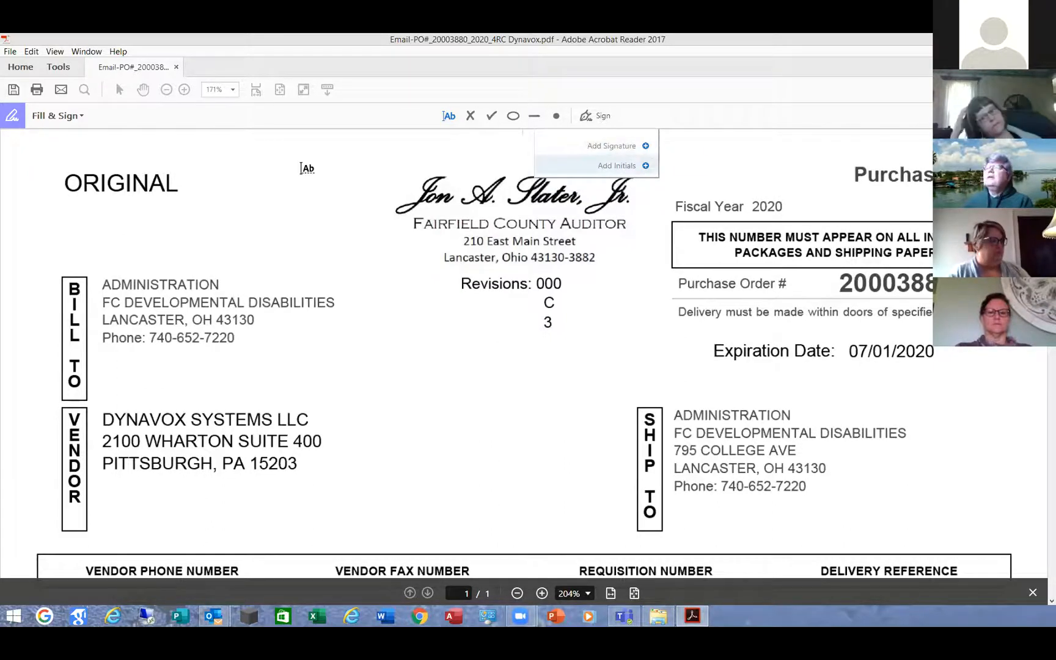
pyautogui.click(425, 326)
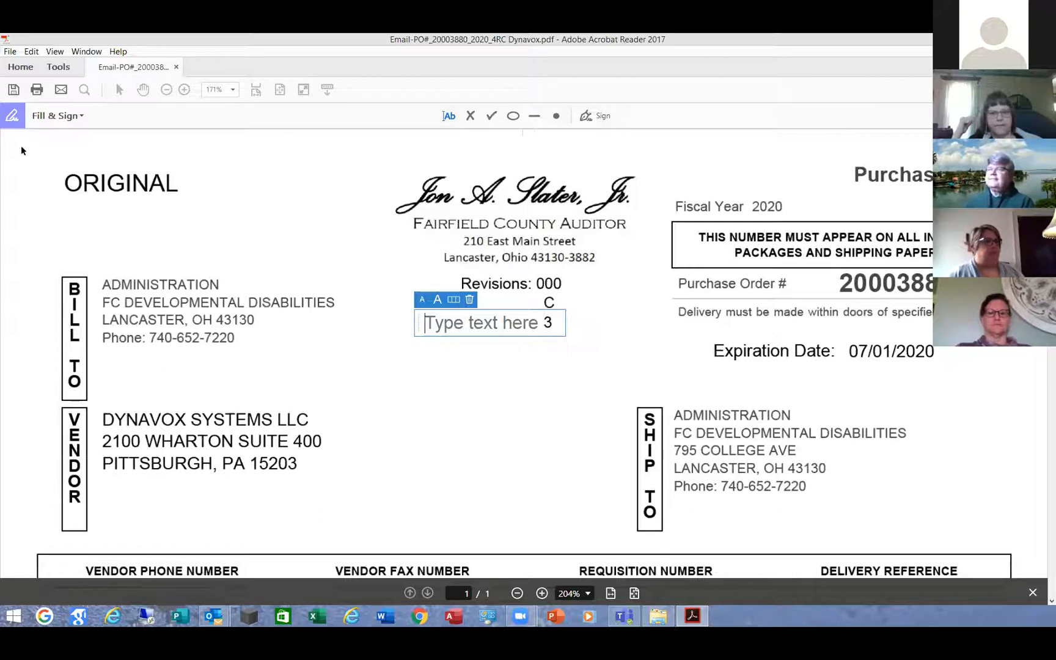
# Open Edit > Preferences > Signatures and the Identities & Trusted Certificates settings.
pyautogui.click(32, 54)
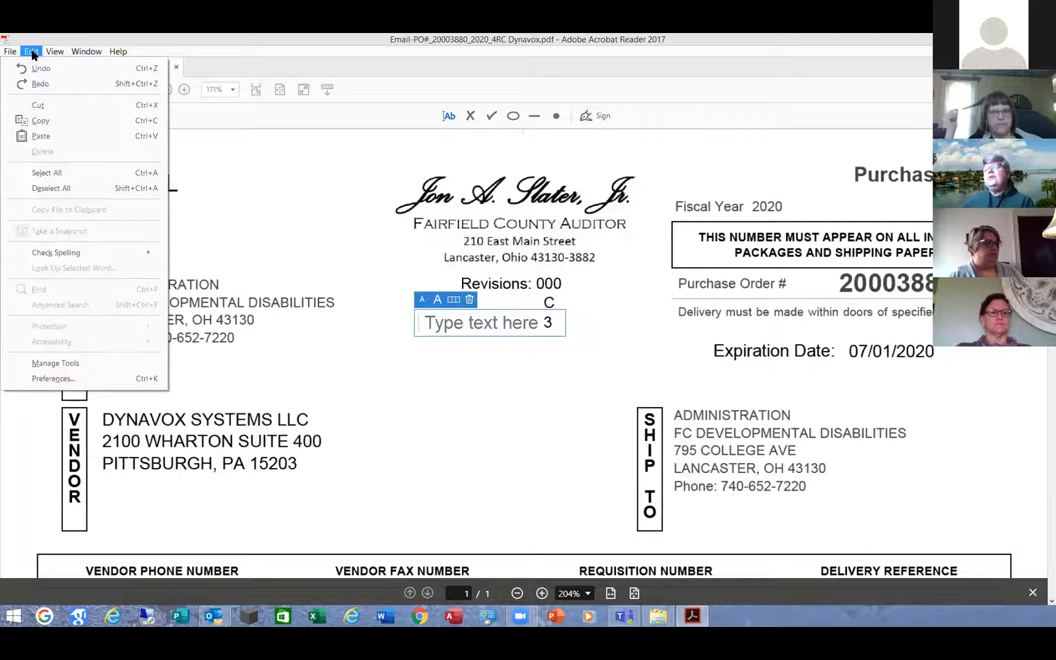
pyautogui.click(55, 378)
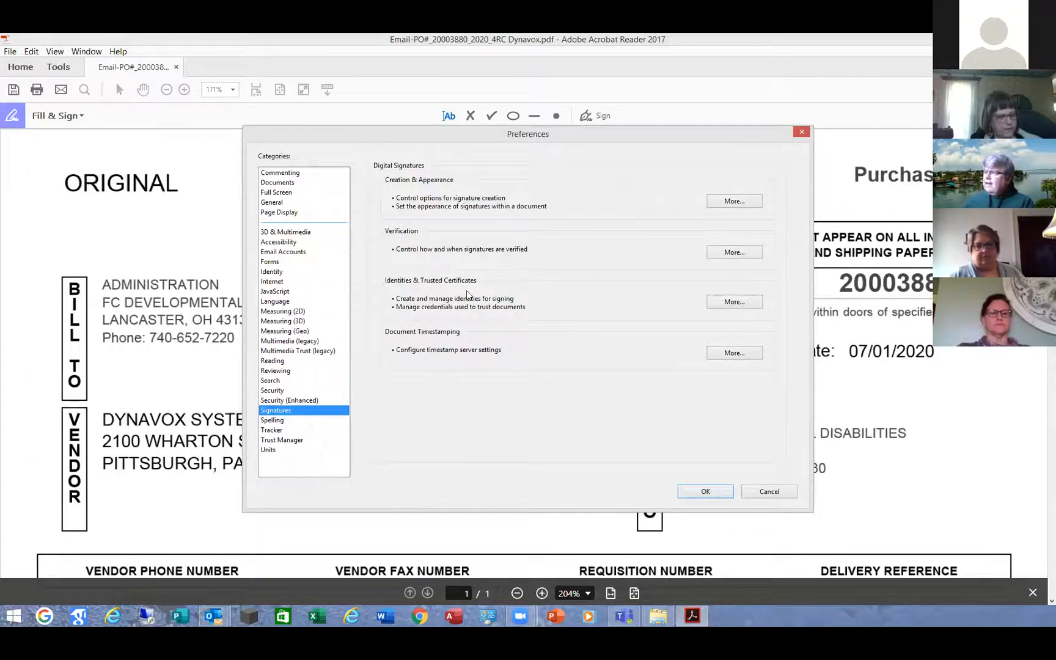
pyautogui.click(735, 303)
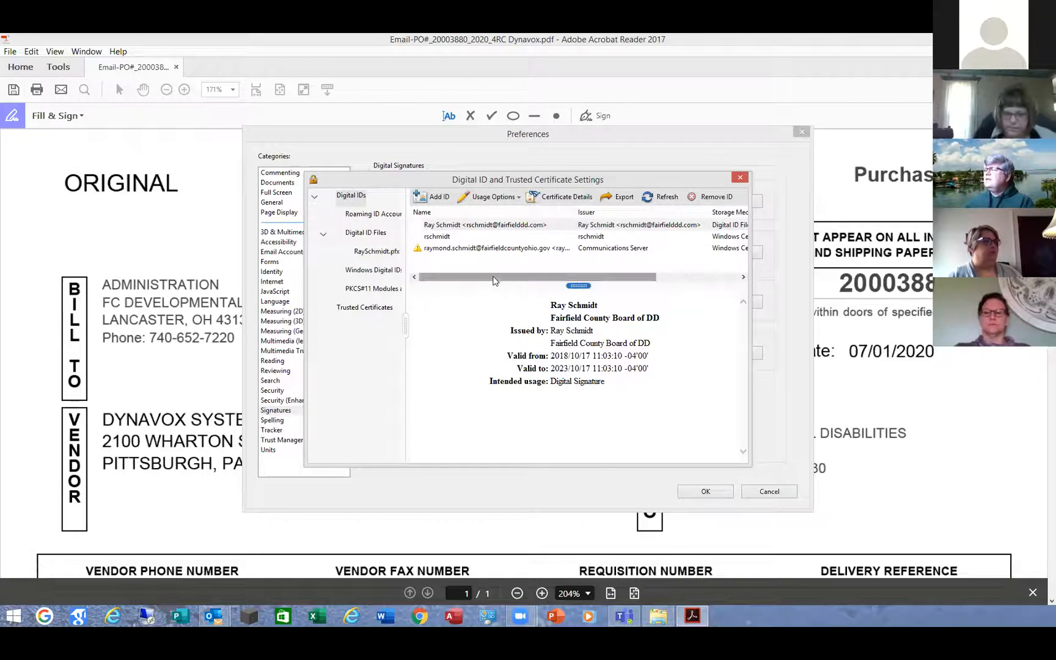
# Begin adding a brand-new digital ID stored as a New PKCS#12 digital ID file.
pyautogui.click(438, 199)
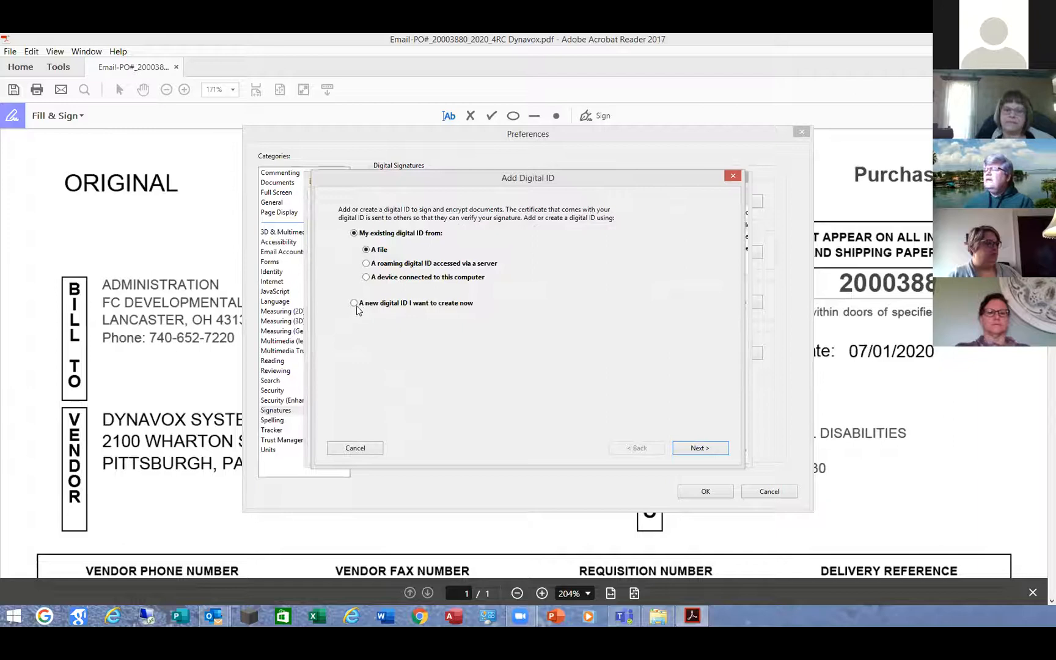
pyautogui.click(355, 303)
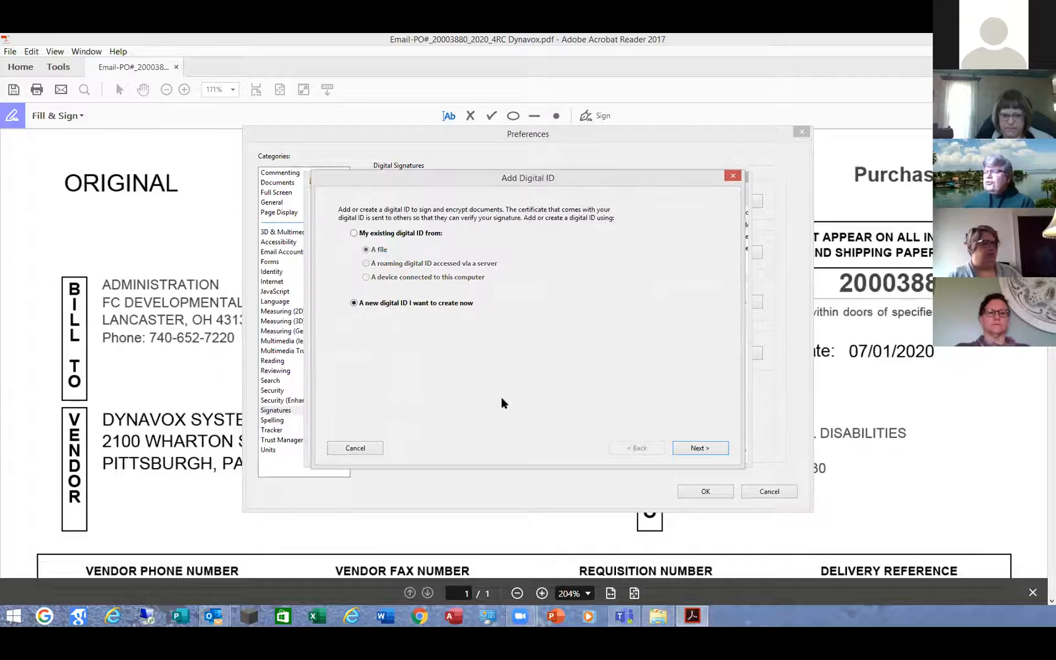
pyautogui.click(705, 449)
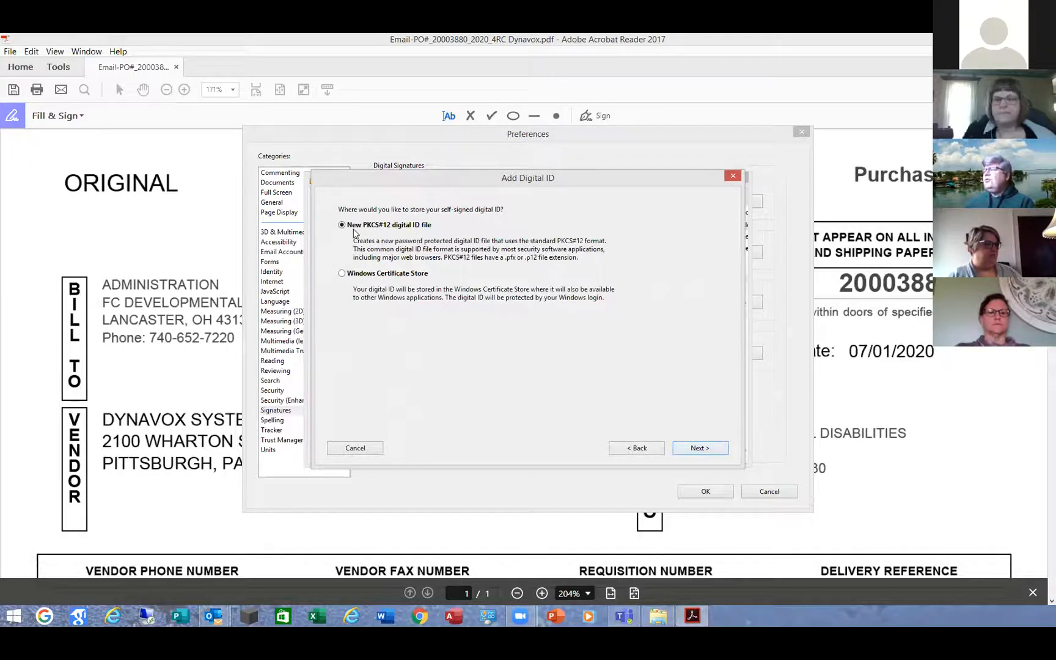
pyautogui.click(701, 449)
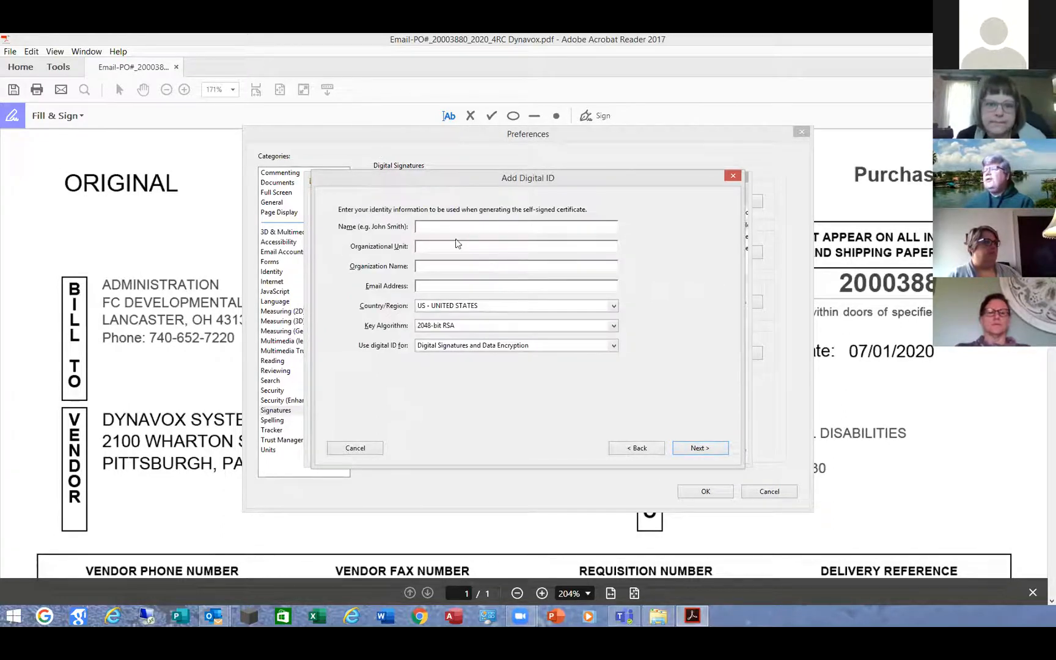
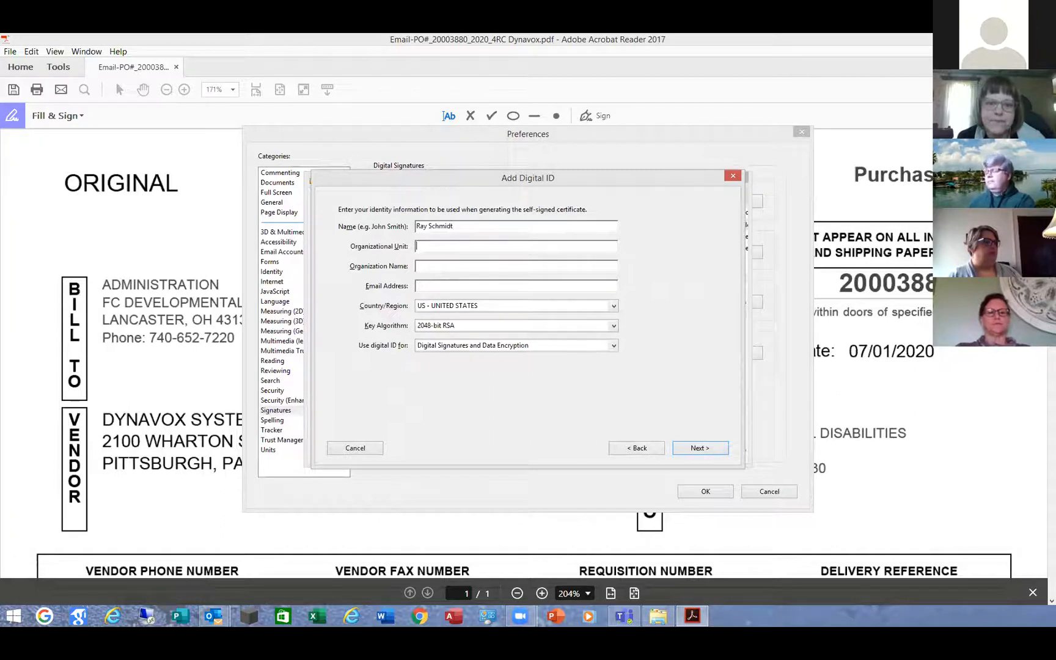
# Enter the ID holder's name, unit Quality, organization Fairfield DD and e-mail address.
pyautogui.write('Quality')
pyautogui.press('Tab')
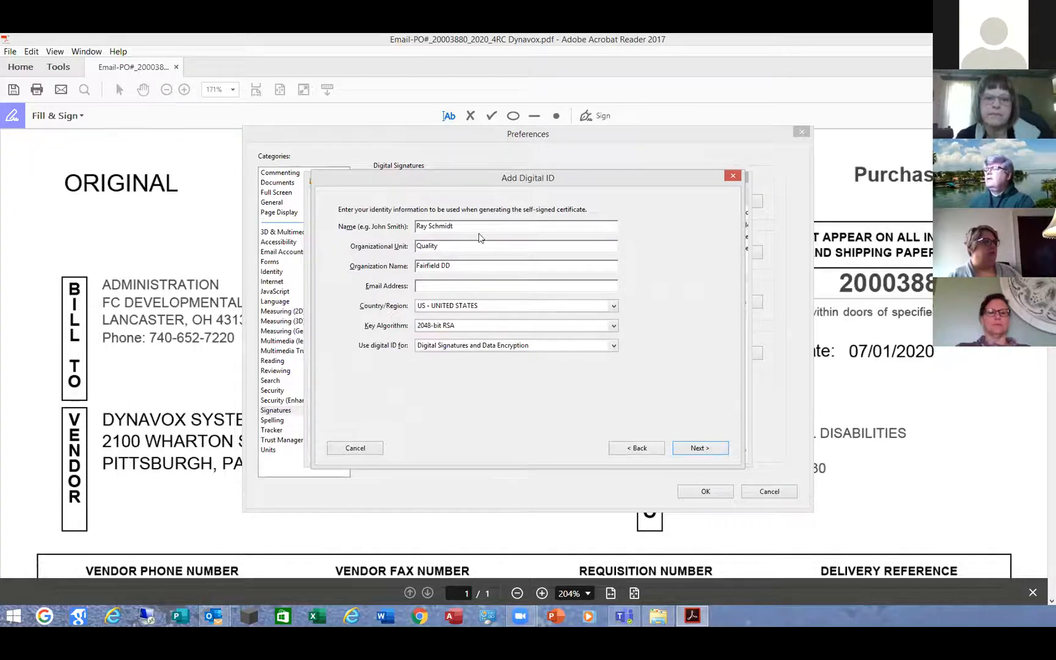
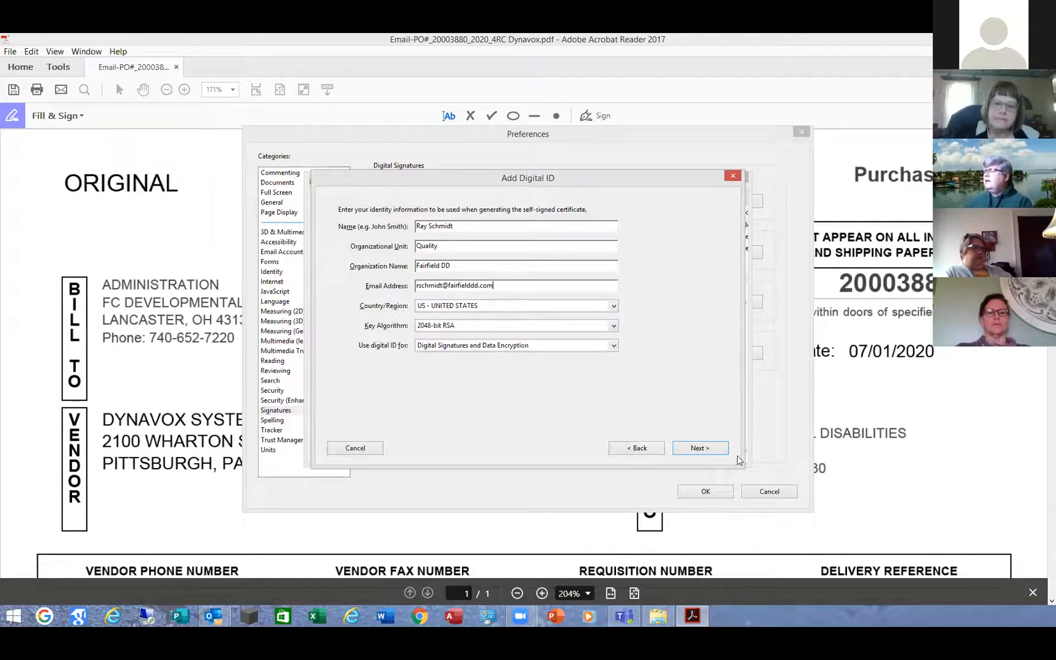
pyautogui.click(712, 447)
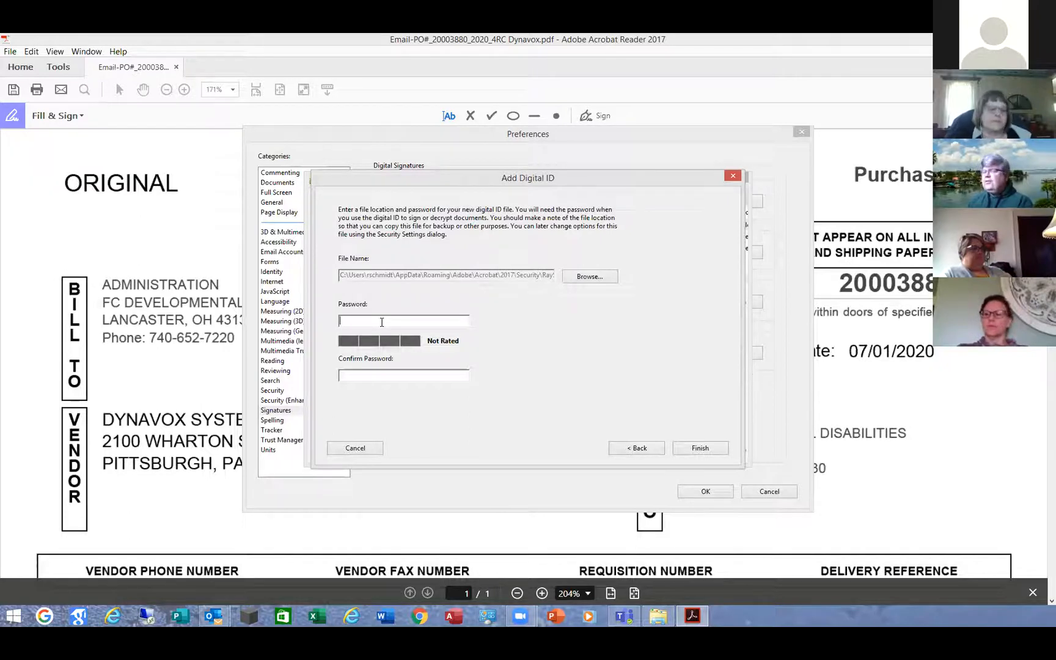
# Set and confirm the password protecting the new digital ID file.
pyautogui.write('***')
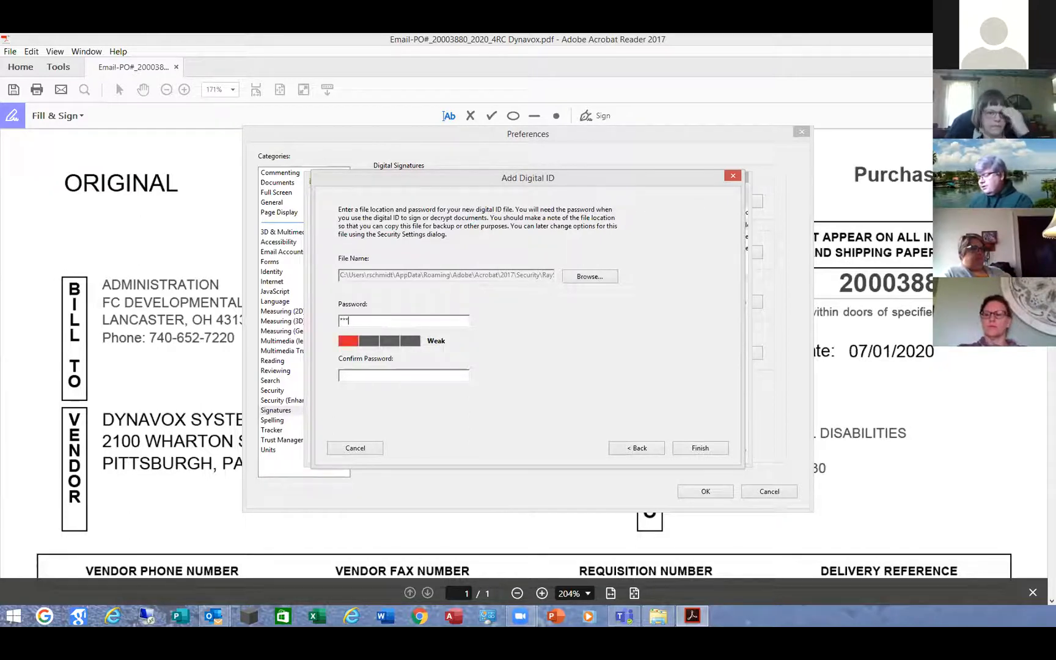
pyautogui.write('**********')
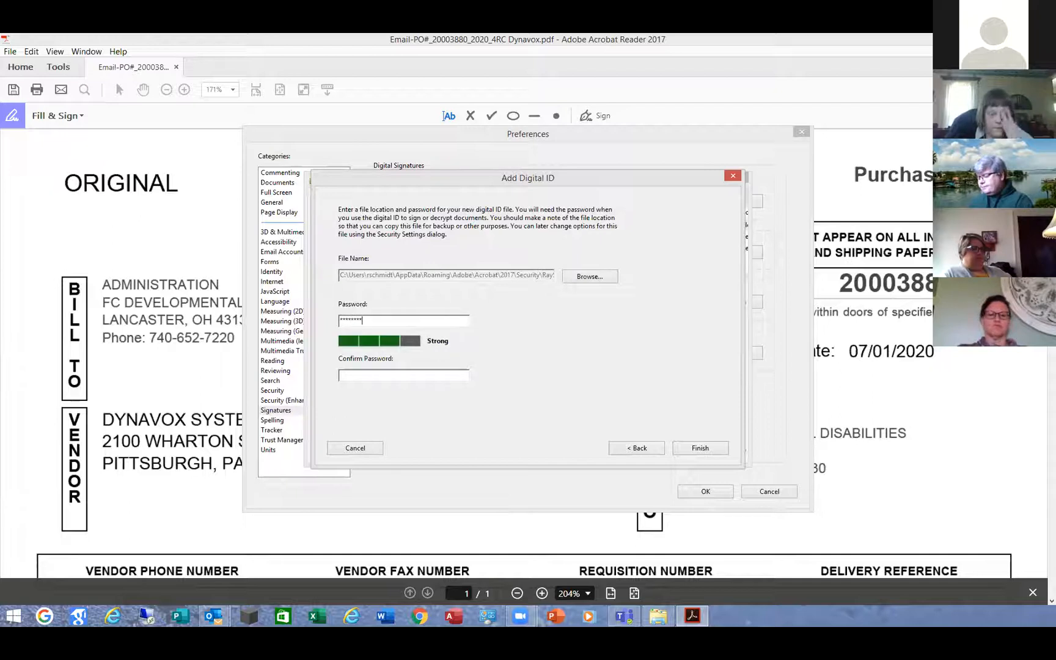
pyautogui.write('*')
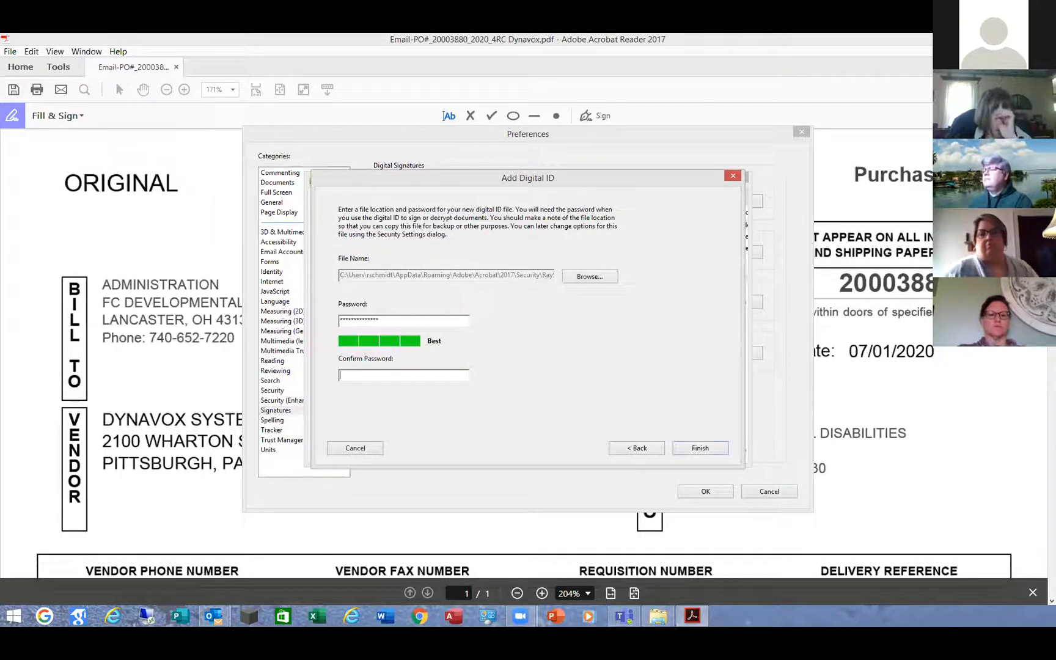
pyautogui.press('Tab')
pyautogui.write('***********')
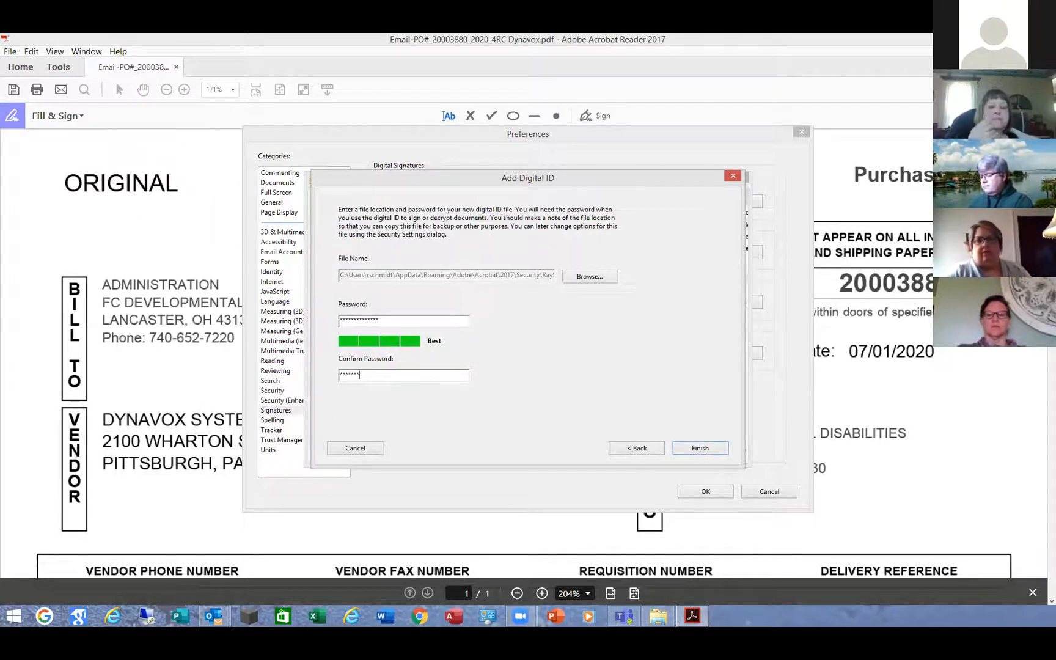
pyautogui.write('***')
pyautogui.press('Return')
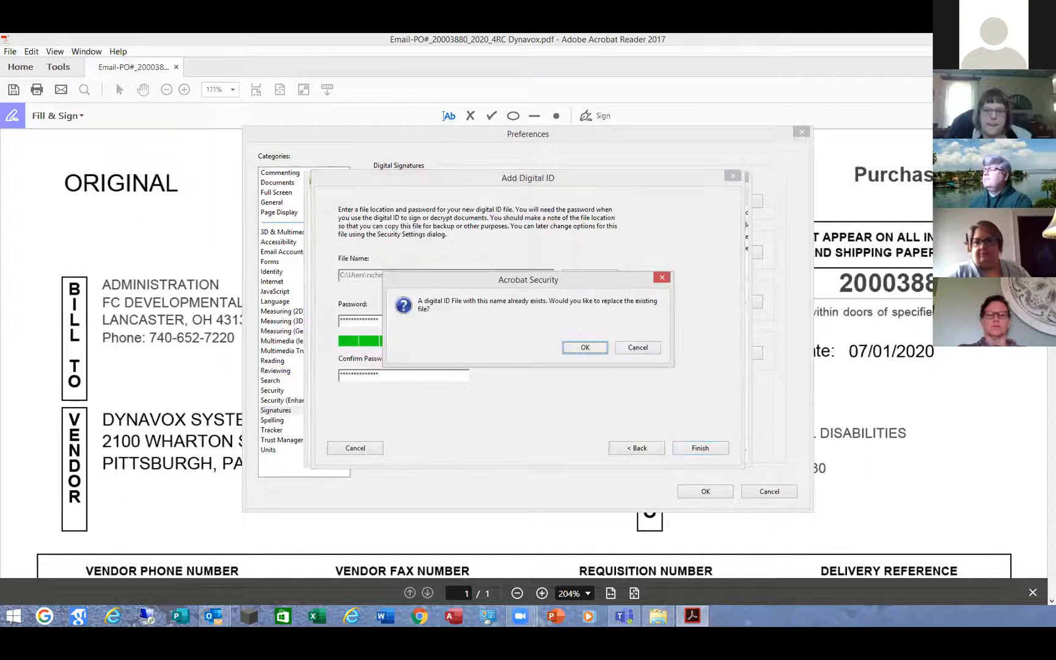
# Replace the existing ID file, finish the wizard, and close the digital ID settings and Preferences.
pyautogui.click(582, 348)
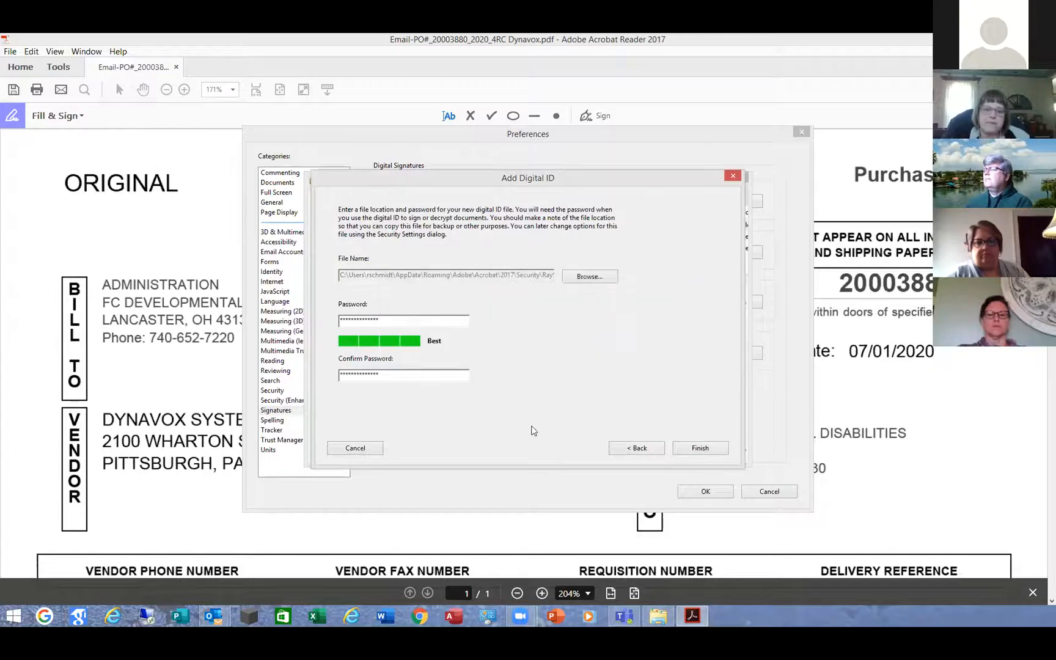
pyautogui.click(700, 448)
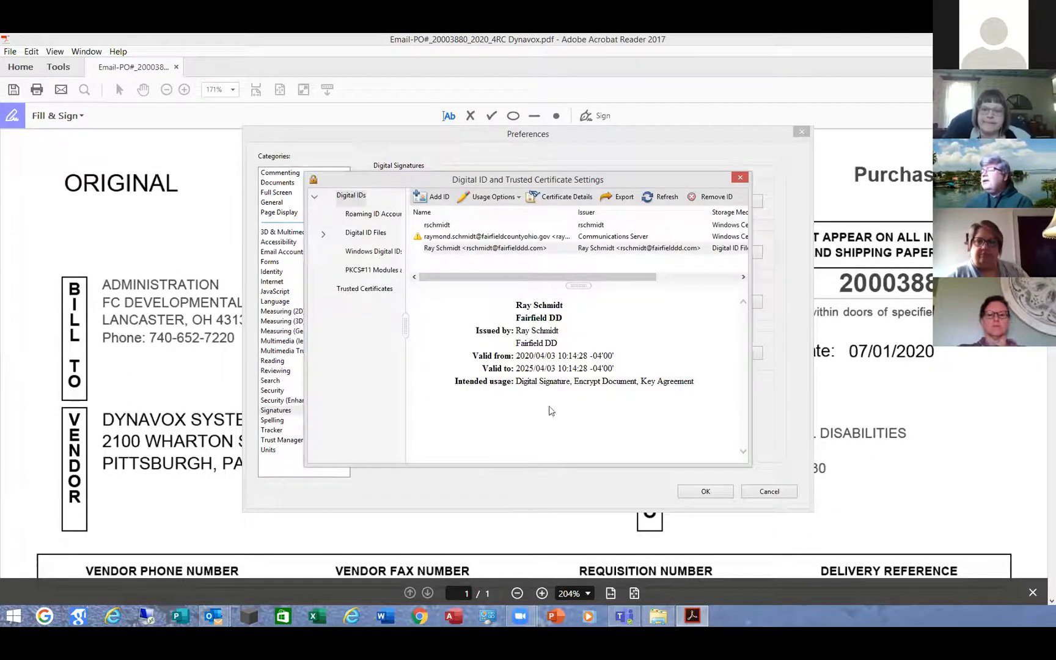
pyautogui.click(741, 177)
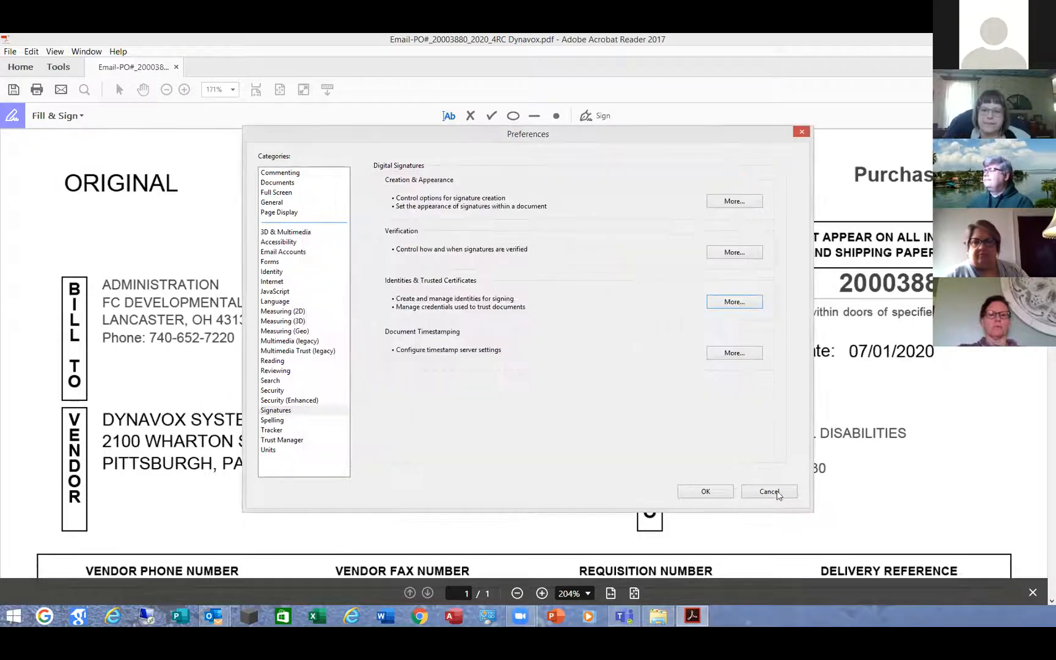
pyautogui.click(729, 492)
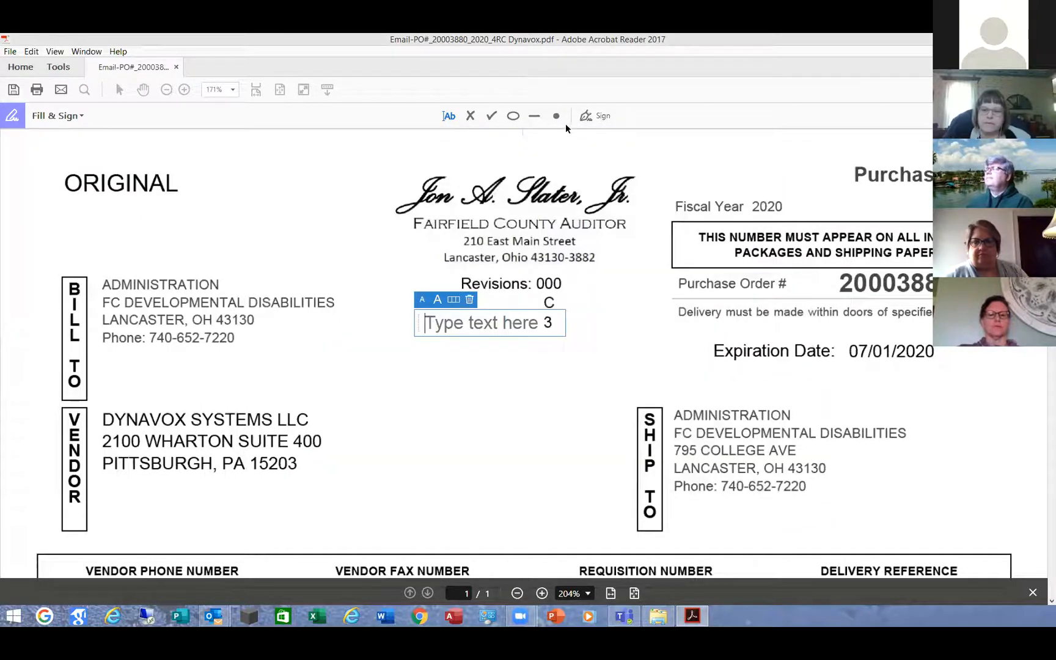
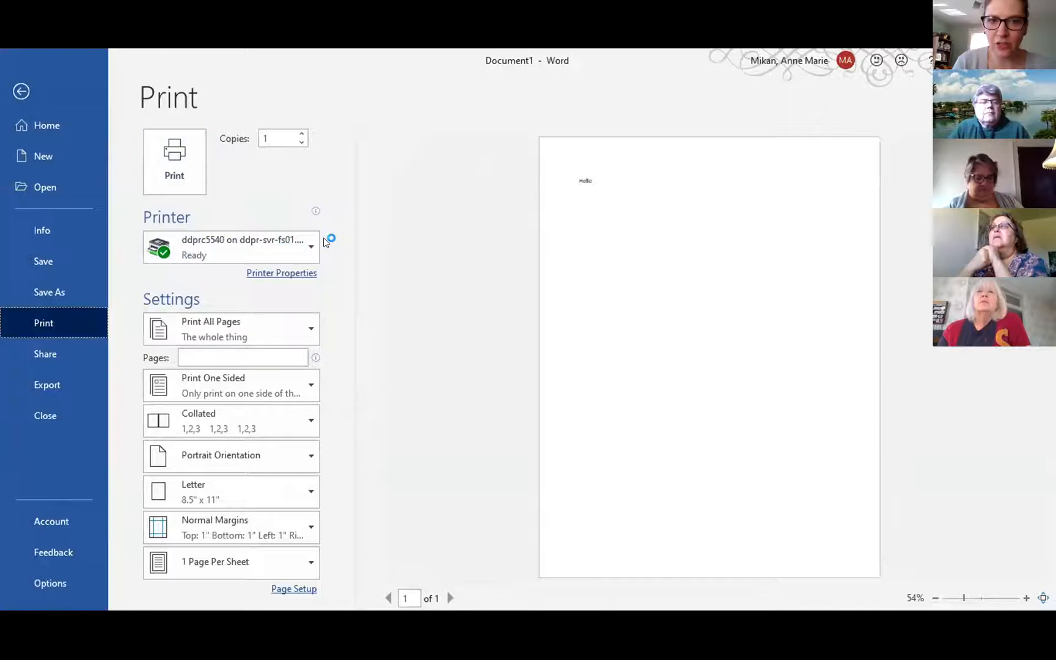
# Choose Microsoft Print to PDF from the printer list.
pyautogui.click(313, 245)
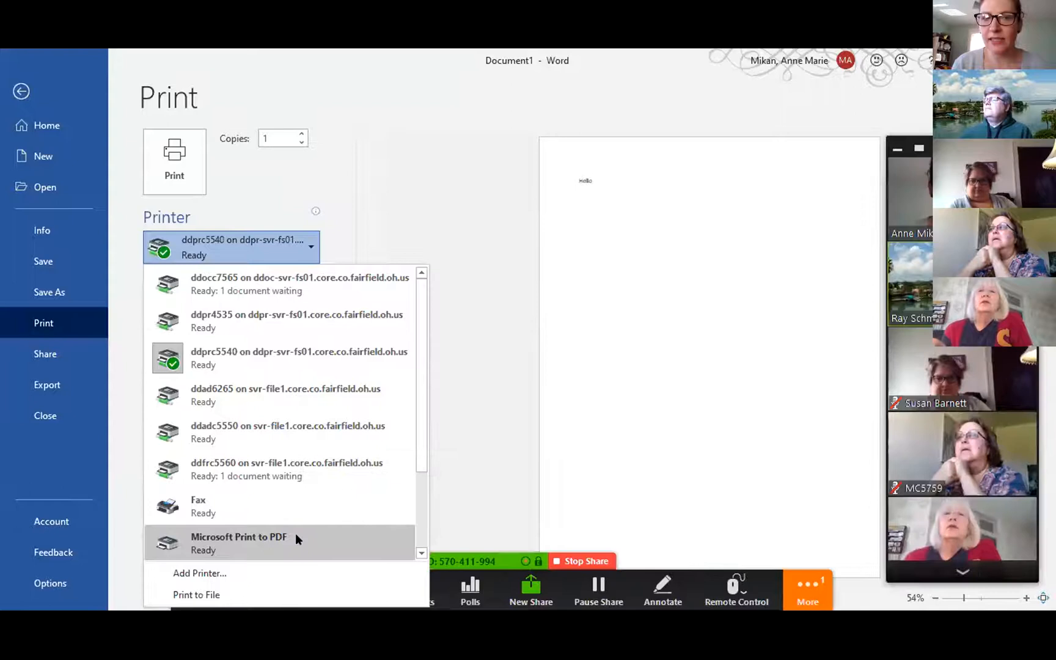
pyautogui.click(295, 533)
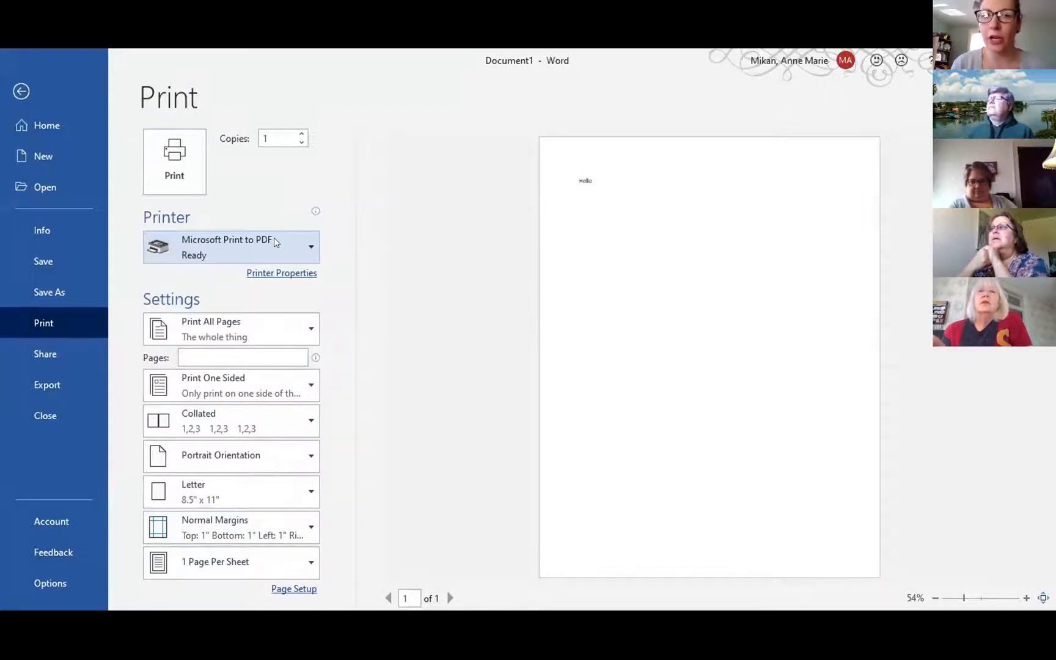
# Print the document to PDF, saving the output file as 'test'.
pyautogui.click(166, 166)
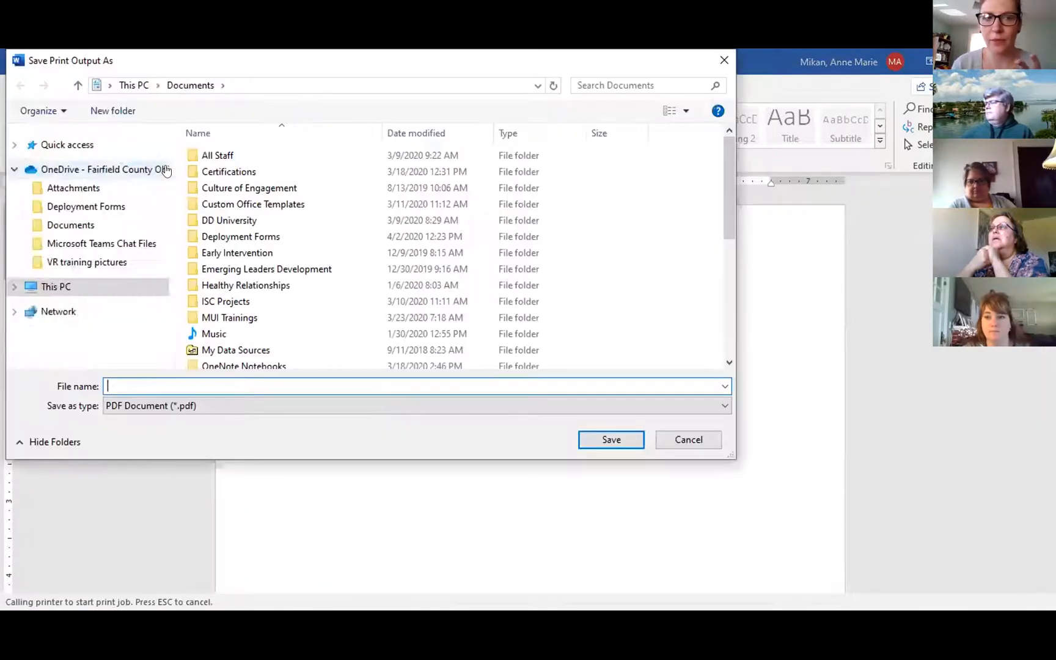
pyautogui.write('test')
pyautogui.press('Return')
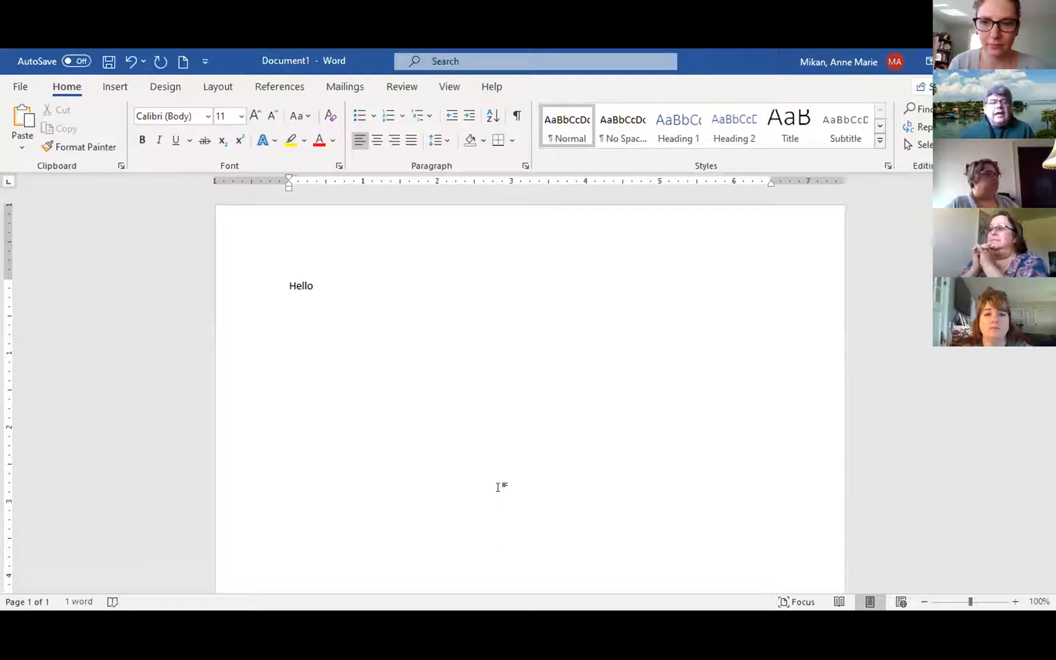
# Start a Save As to This PC's Documents folder with the file name 'test'.
pyautogui.click(21, 86)
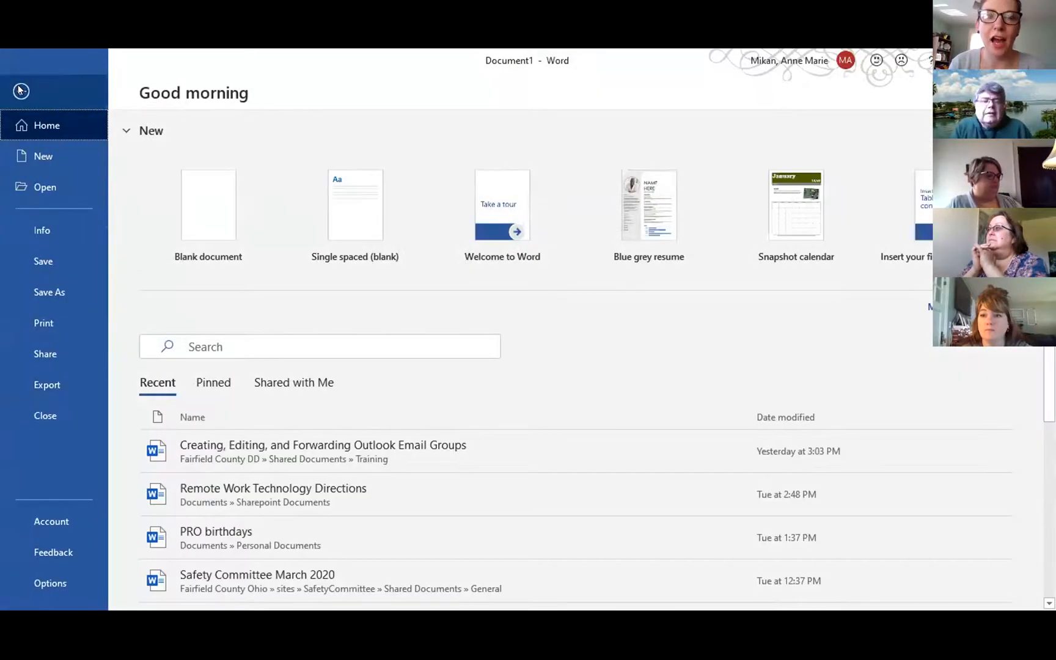
pyautogui.click(55, 289)
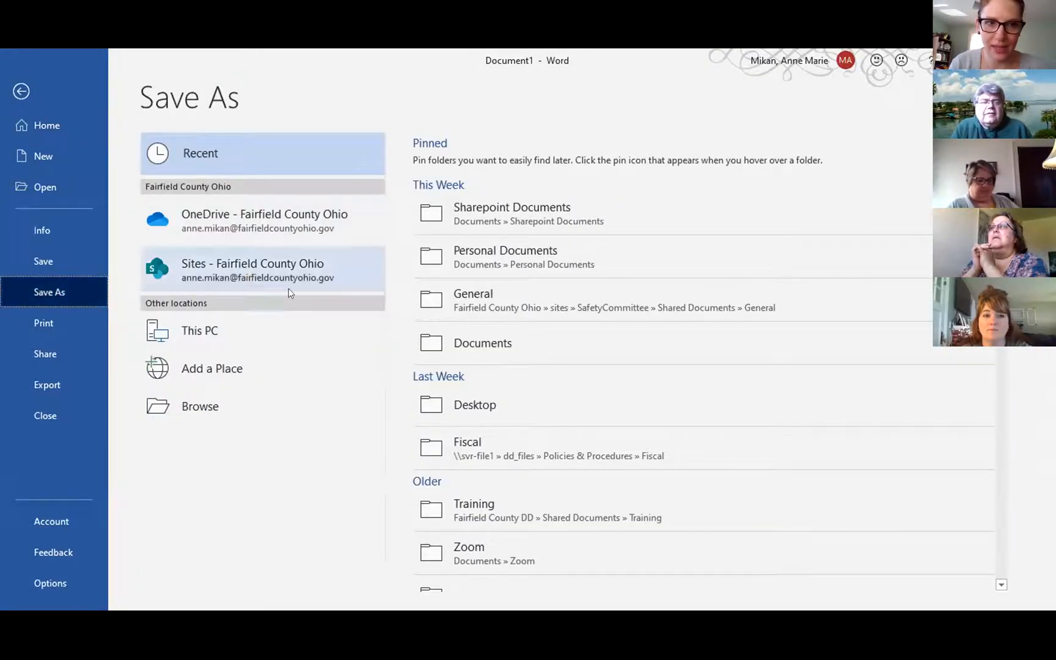
pyautogui.click(197, 340)
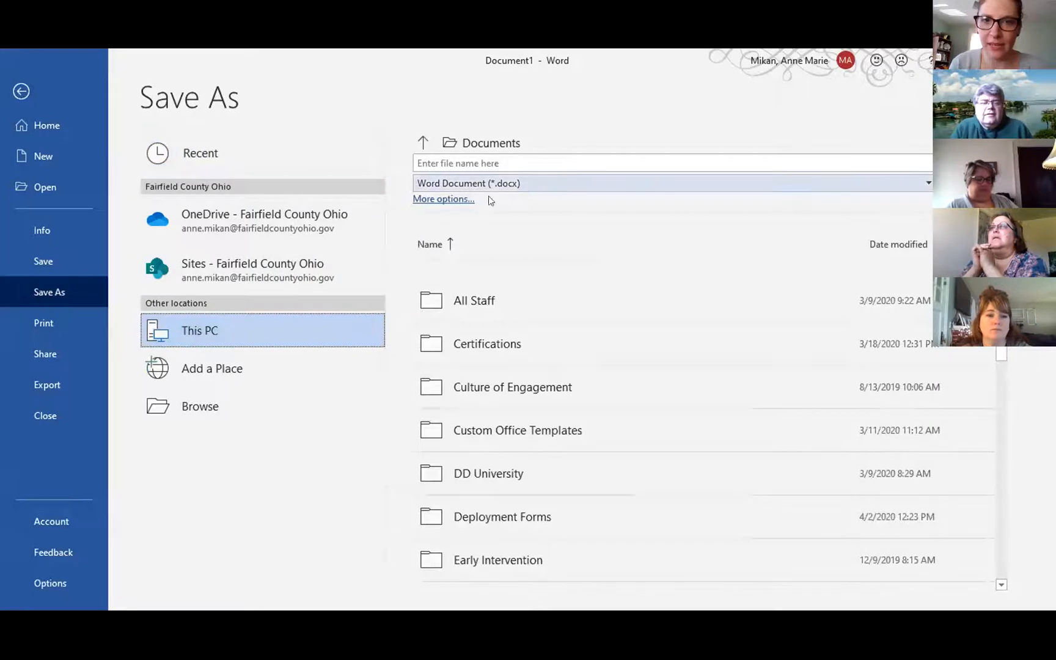
pyautogui.click(509, 162)
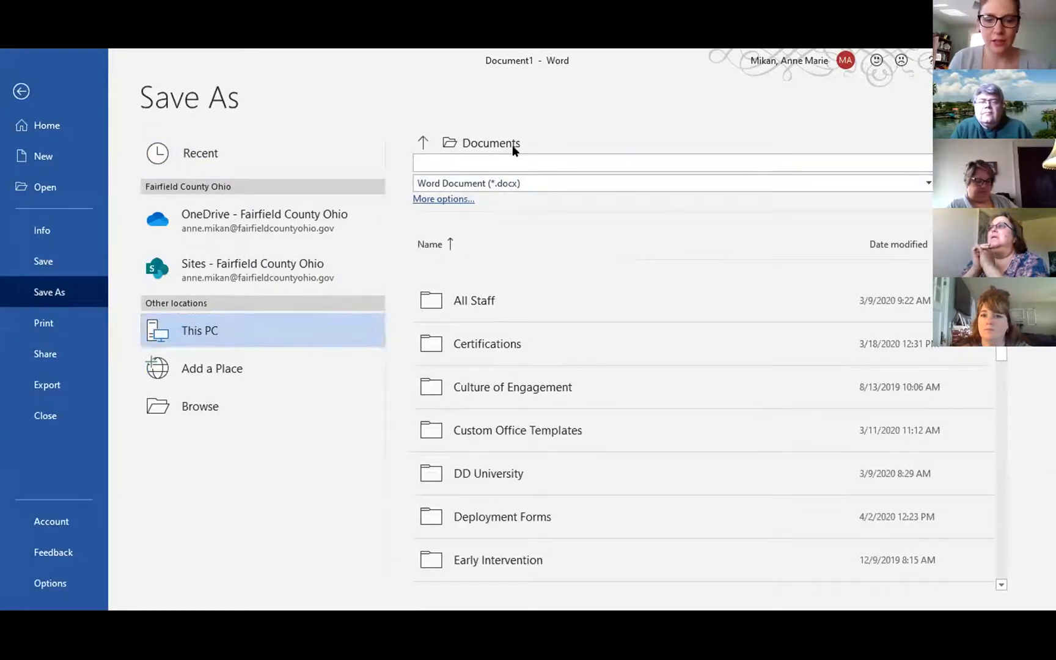
pyautogui.write('test')
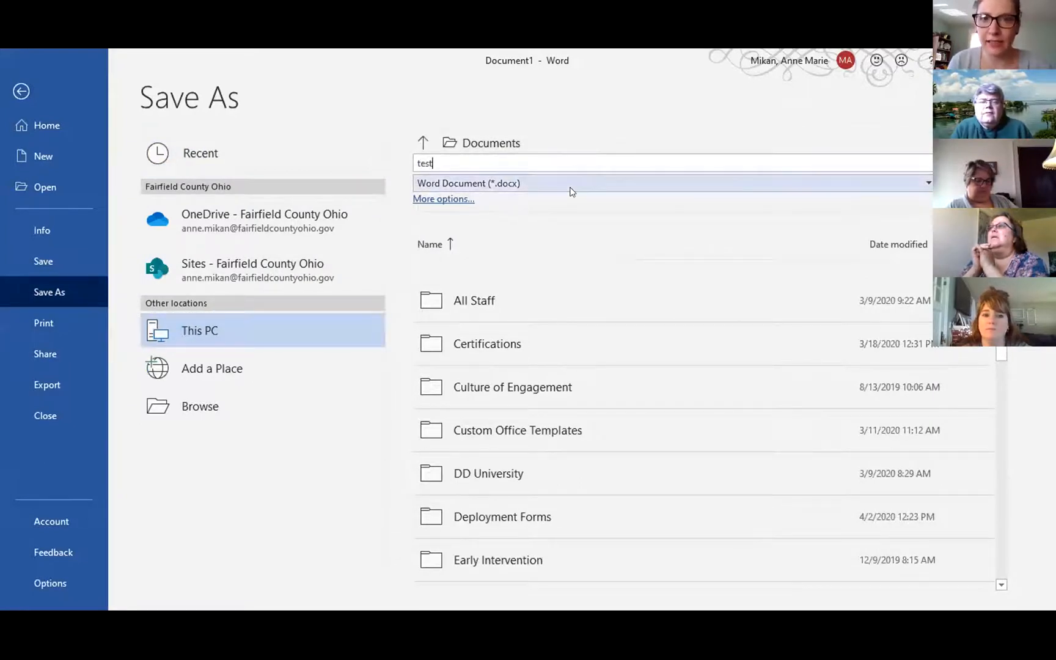
# Expand the Save as type list to view formats like PDF, XPS, Plain Text and Word XML.
pyautogui.click(569, 190)
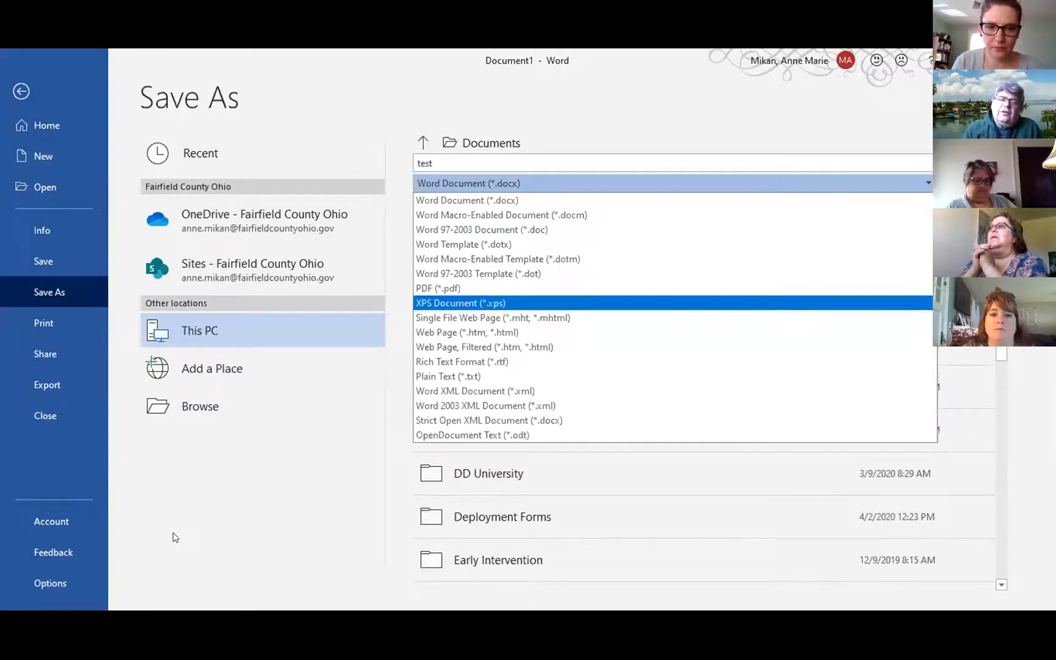
pyautogui.click(176, 537)
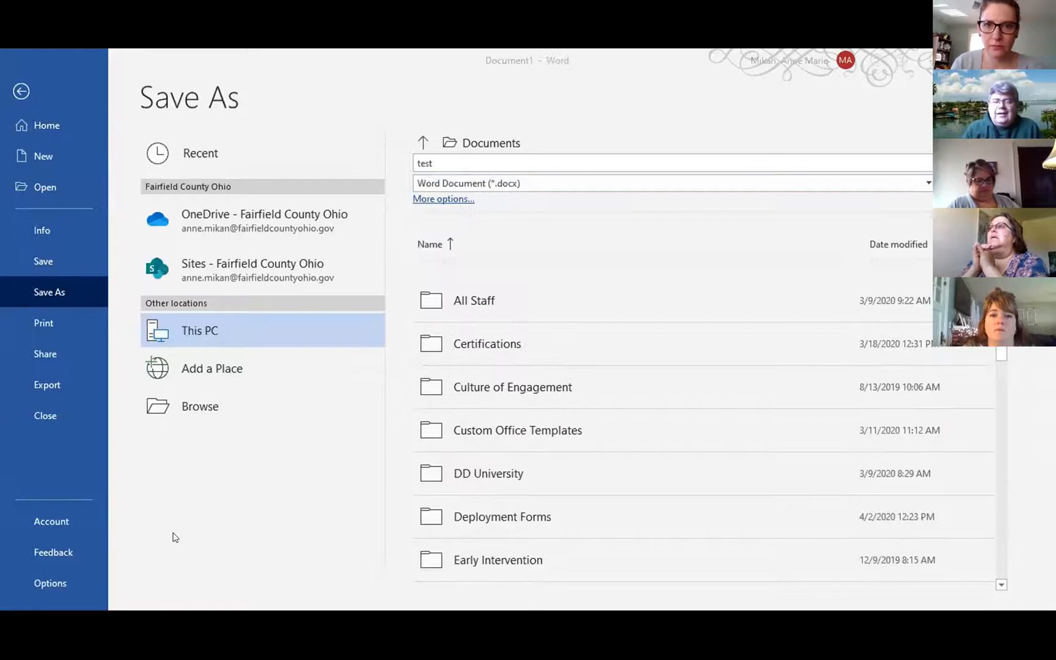
pyautogui.click(588, 184)
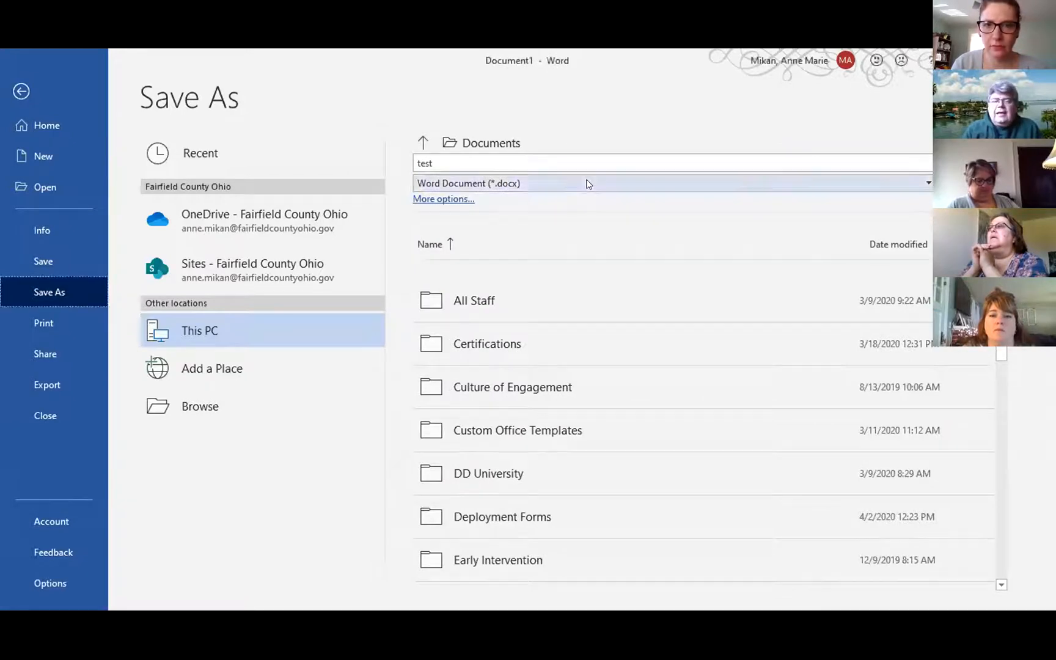
pyautogui.click(587, 183)
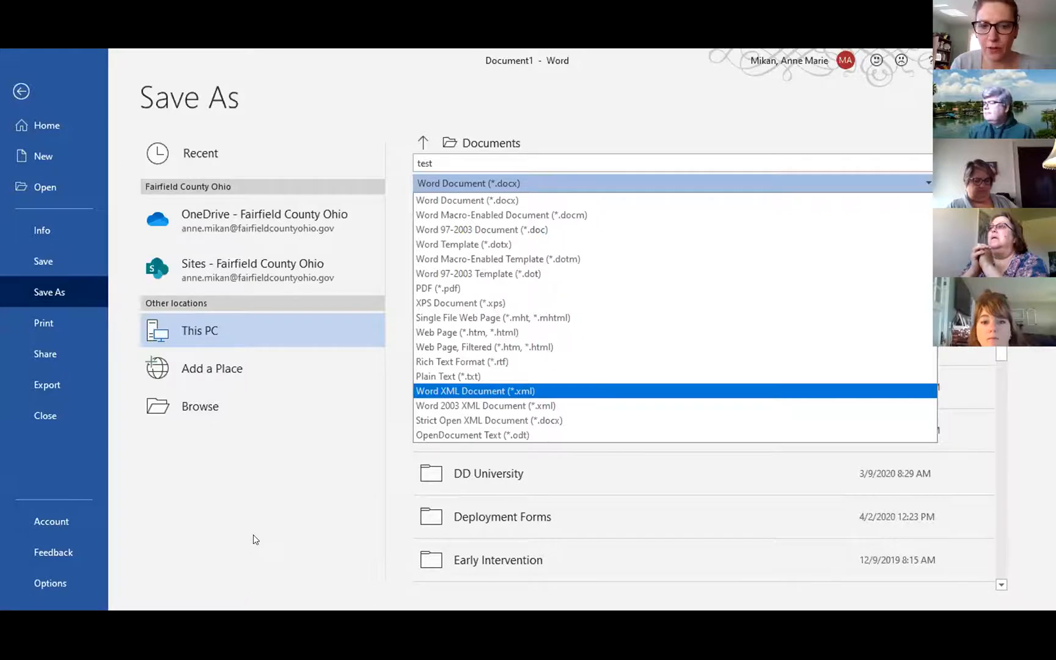
# Pick Word XML Document (*.xml) as the file type and save 'test'.
pyautogui.press('Return')
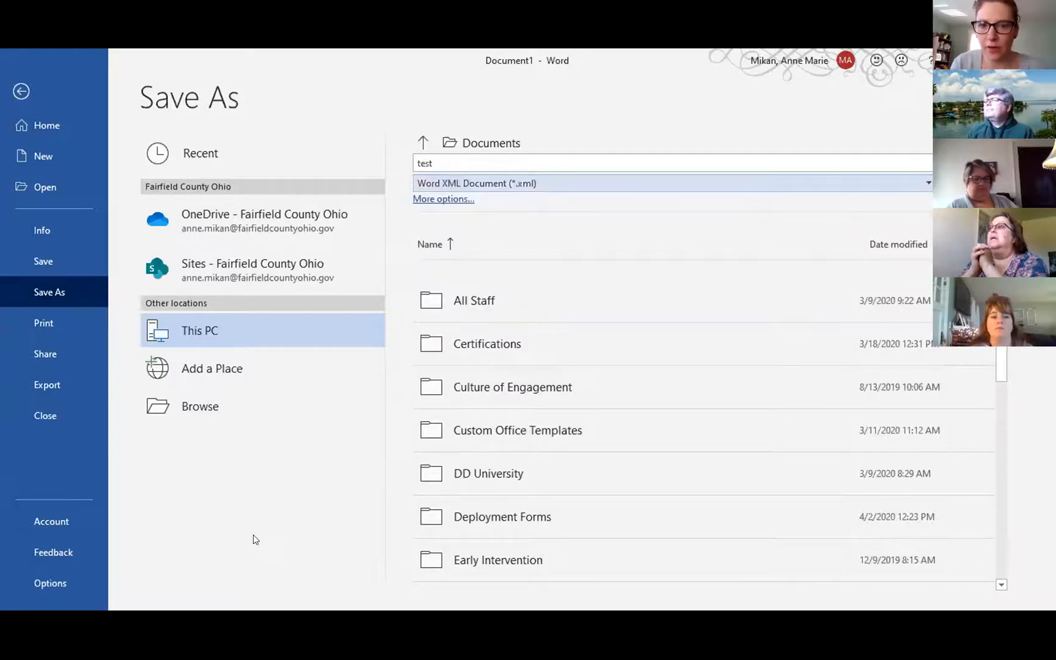
pyautogui.hotkey('alt', 'Down')
pyautogui.click(483, 392)
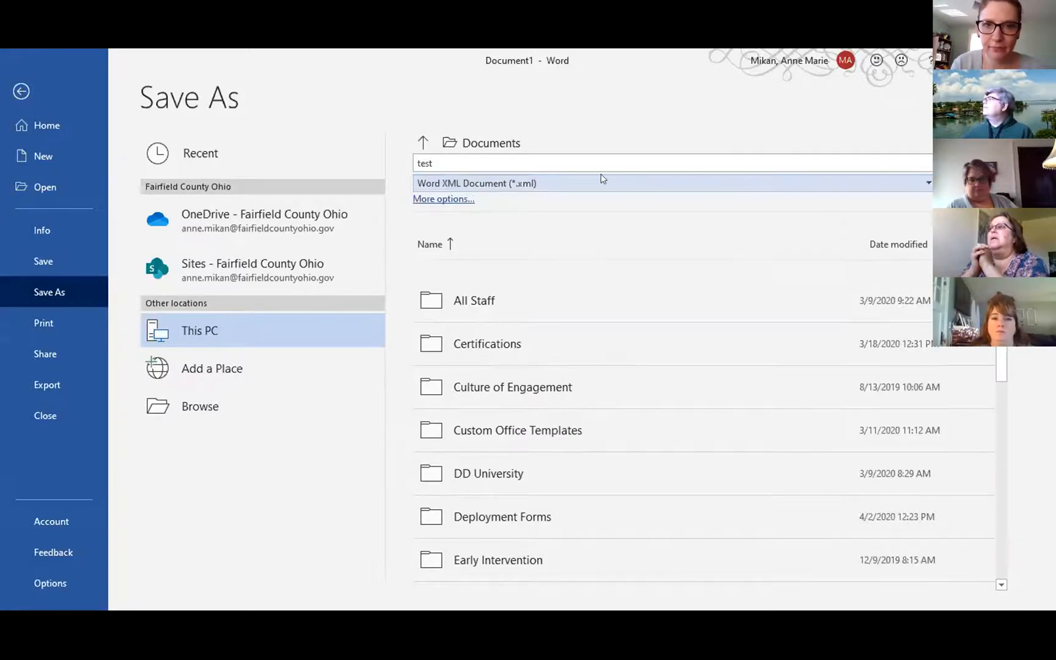
pyautogui.click(865, 157)
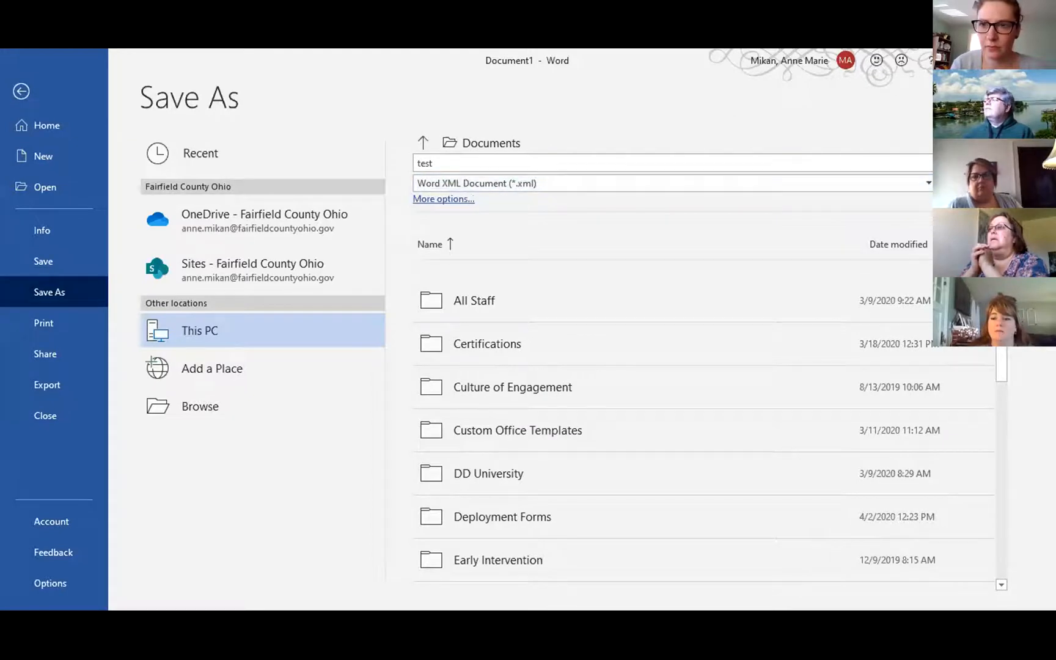
pyautogui.press('Return')
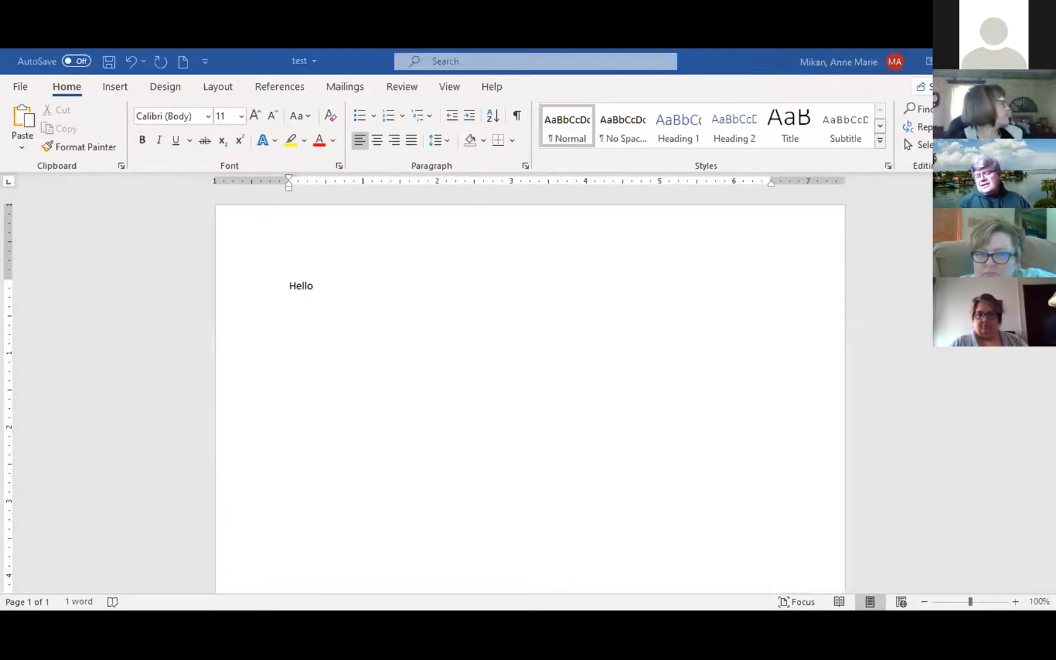
# Add a blank line below 'Hello' in the test document.
pyautogui.press('Return')
pyautogui.press('Return')
pyautogui.press('Return')
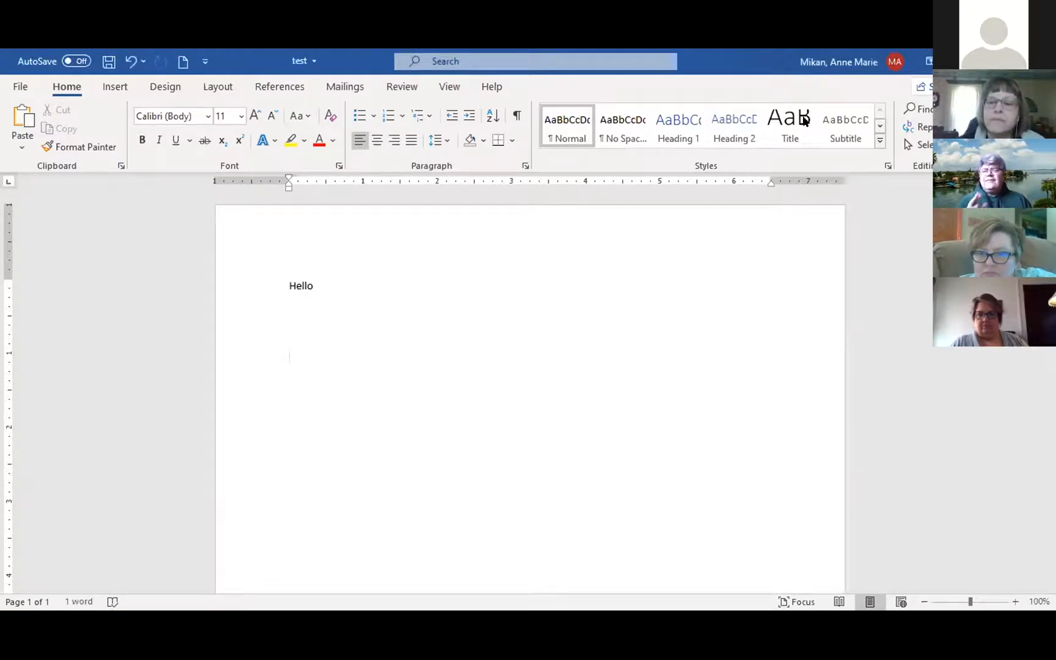